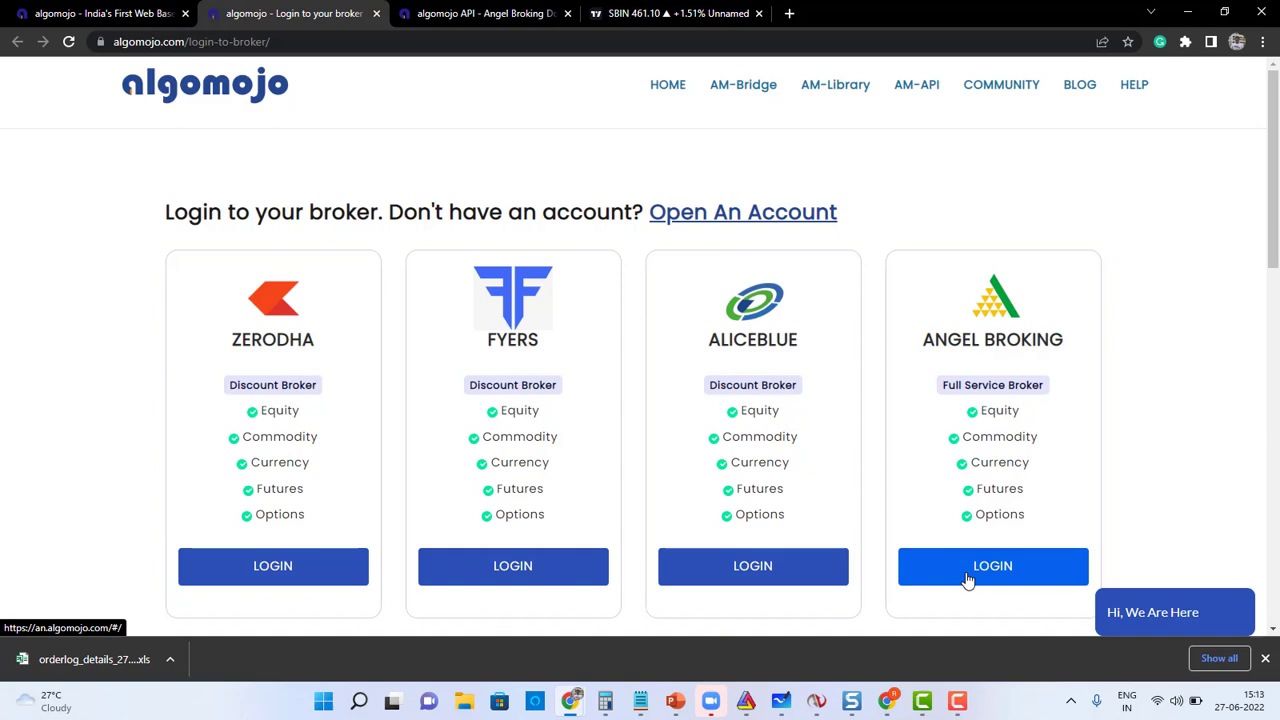
# Step: Log in to Algomojo via Angel Broking and view the API key on the My API page
pyautogui.click(967, 579)
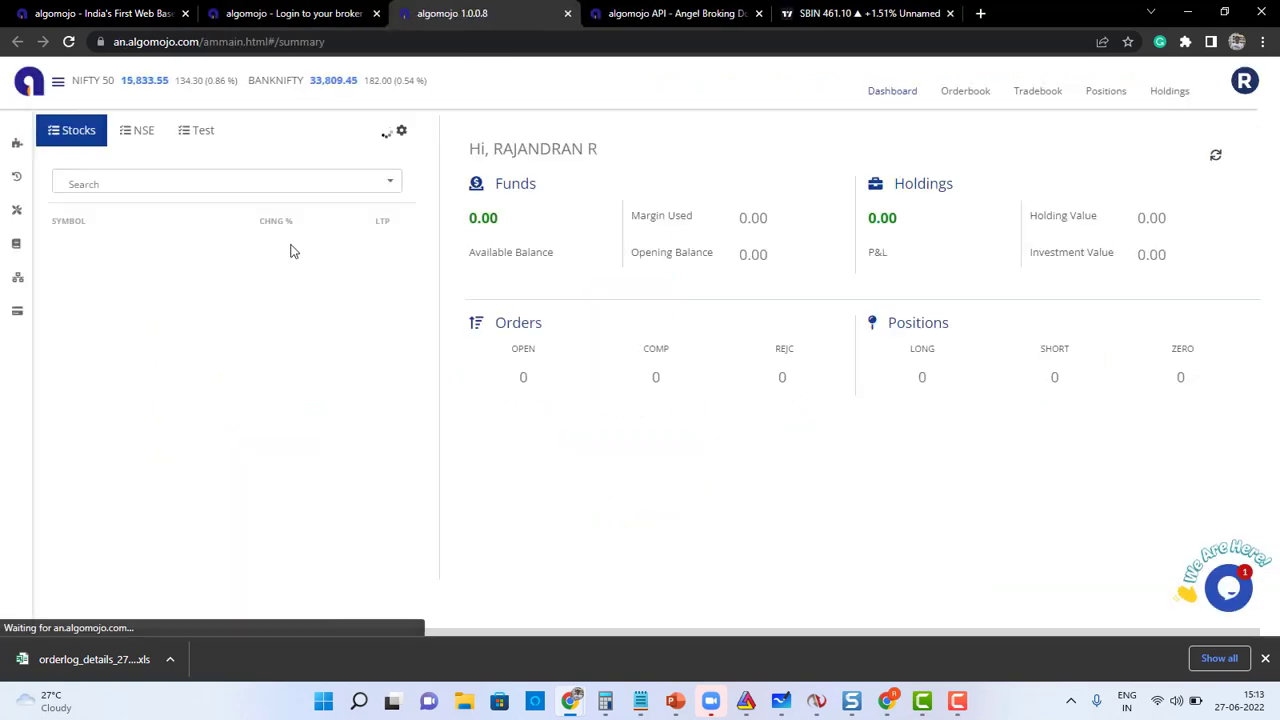
pyautogui.moveTo(17, 150)
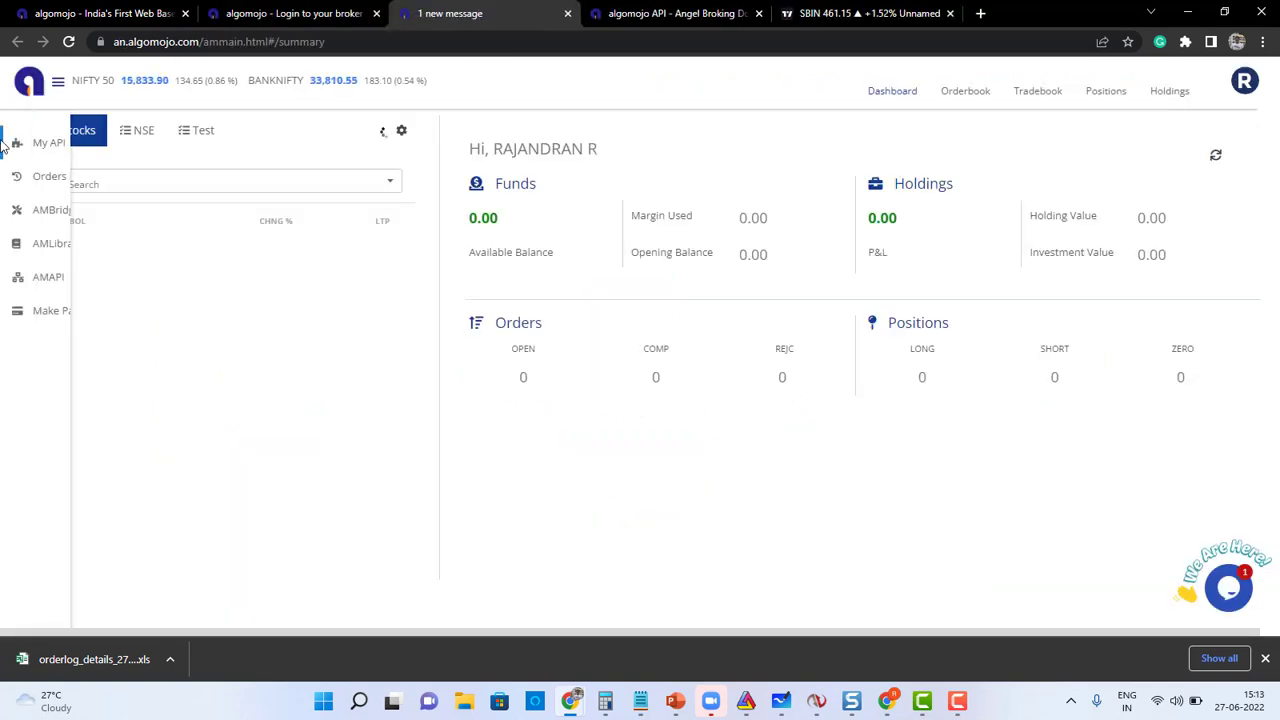
pyautogui.click(63, 155)
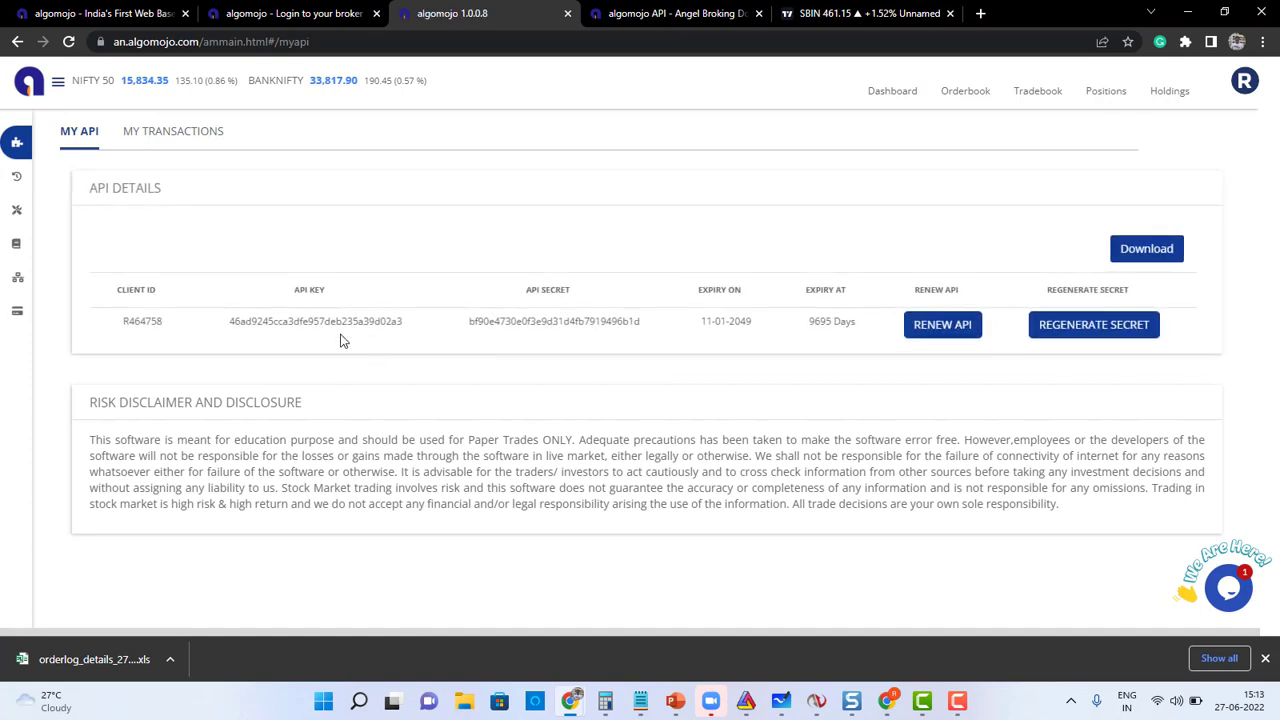
pyautogui.moveTo(340, 341); pyautogui.dragTo(491, 337)
# Step: Open the Algomojo API documentation at the PlaceOrder section
pyautogui.click(491, 335)
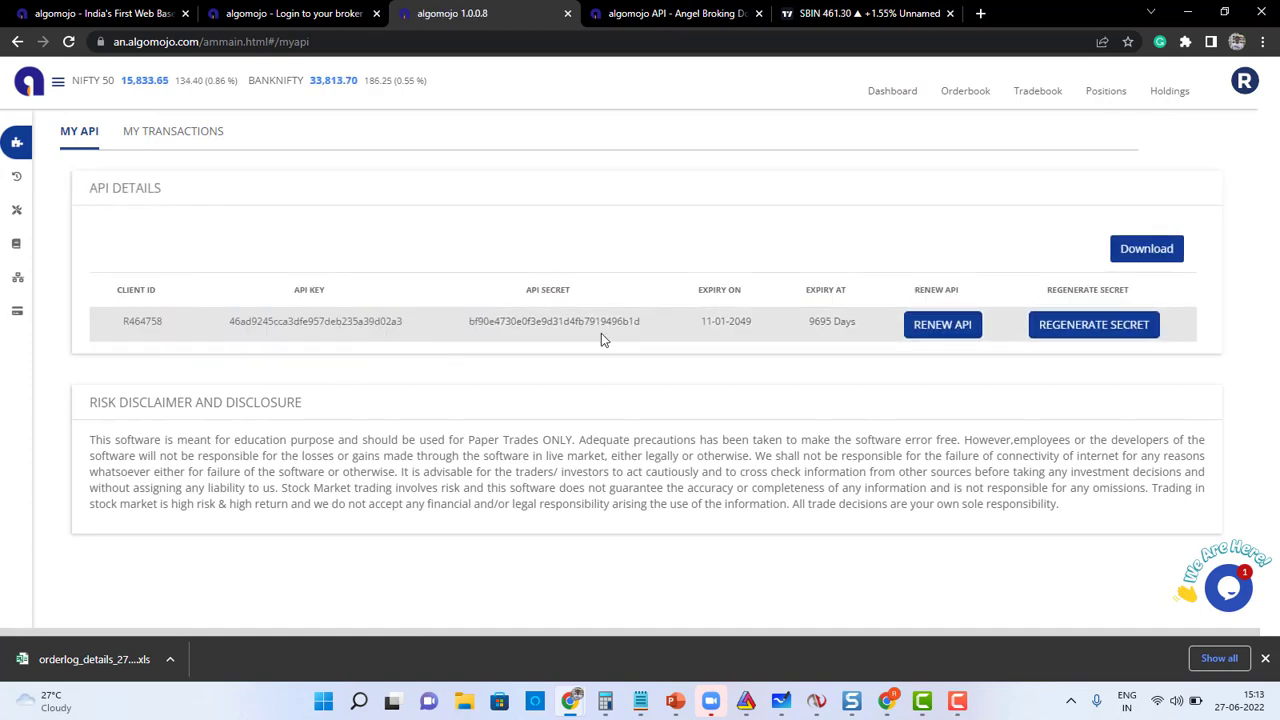
pyautogui.click(20, 276)
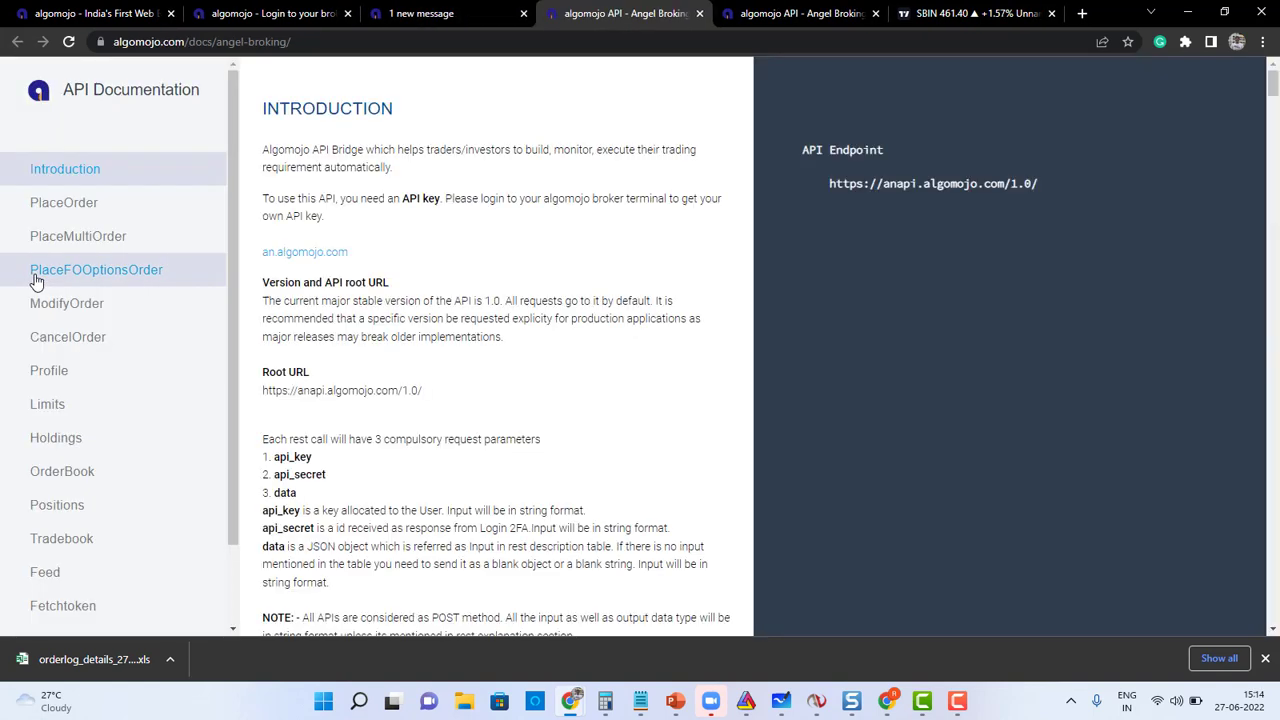
pyautogui.click(90, 216)
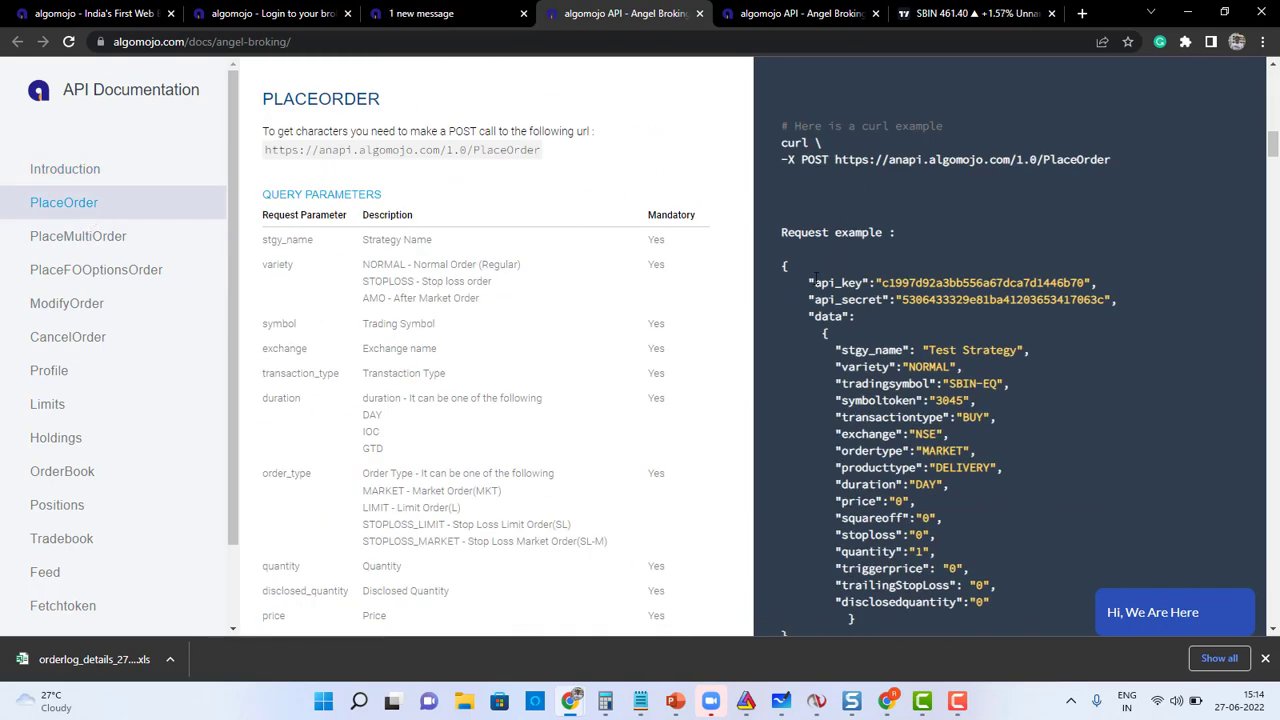
pyautogui.moveTo(779, 266); pyautogui.dragTo(799, 553)
pyautogui.click(880, 218)
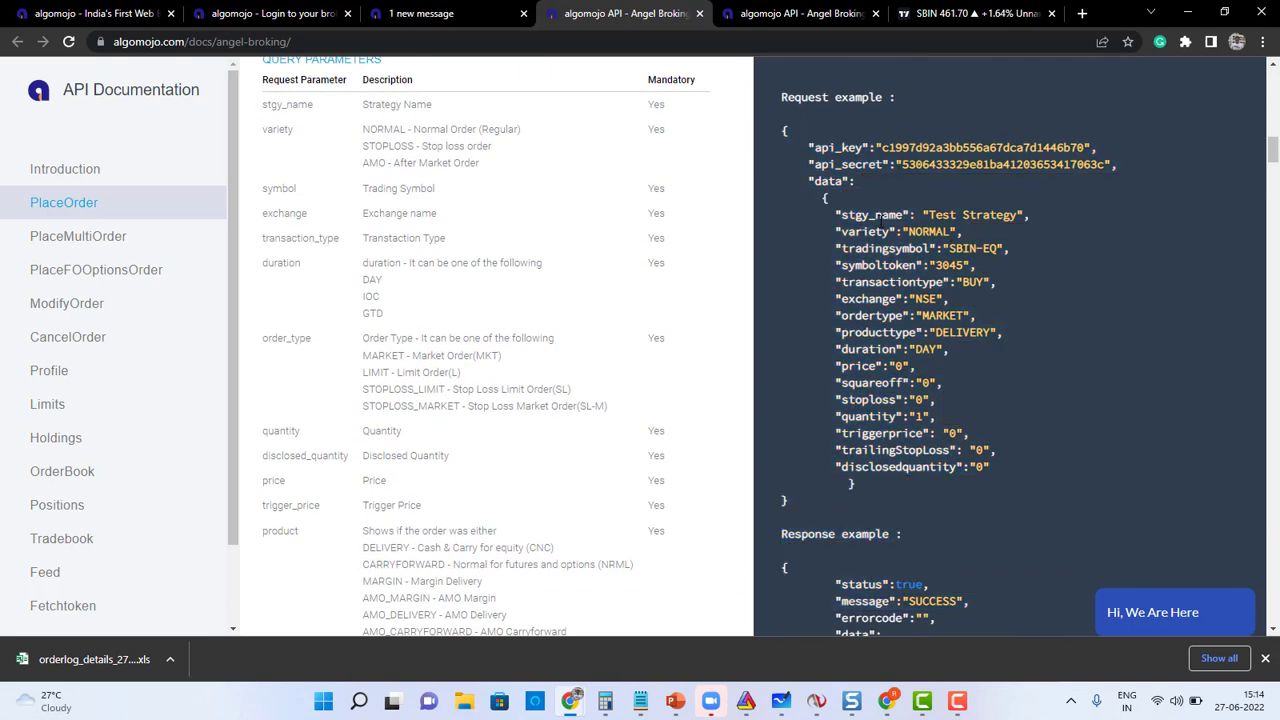
# Step: Highlight the request example's Test Strategy, SBIN-EQ, BUY, symboltoken 3045, exchange, ordertype and producttype fields
pyautogui.moveTo(851, 212); pyautogui.dragTo(1001, 210)
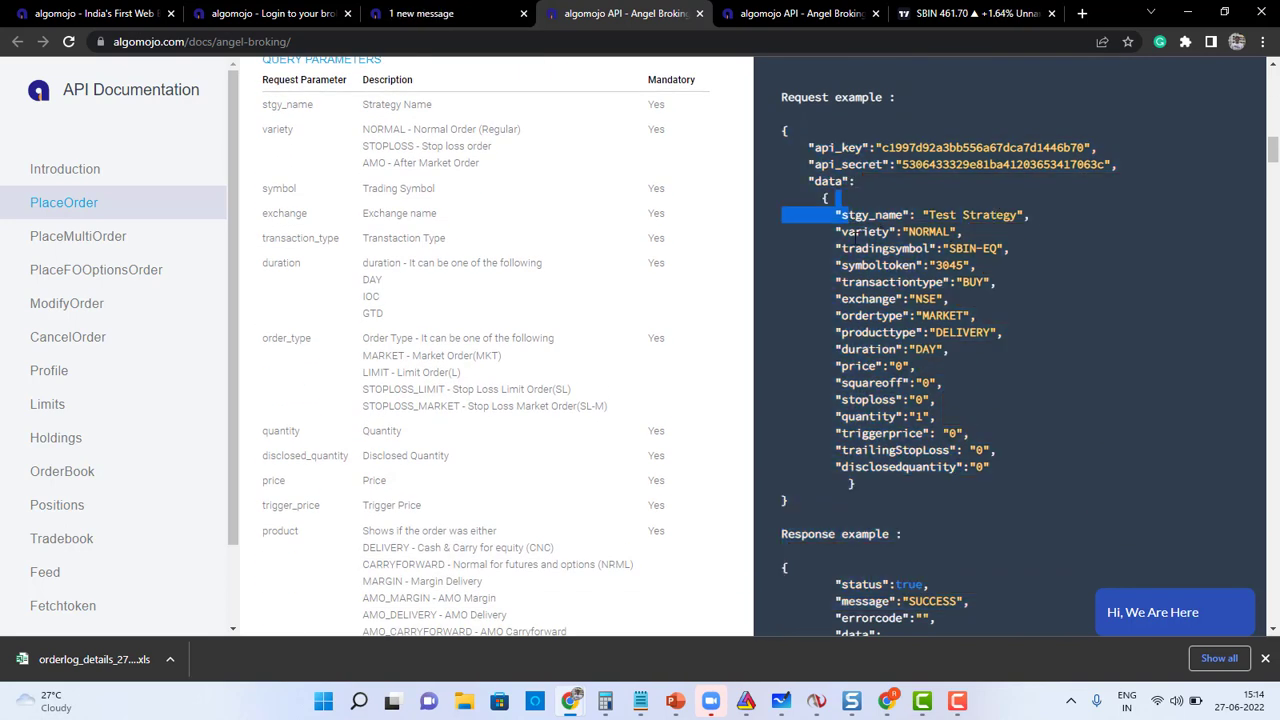
pyautogui.moveTo(845, 230); pyautogui.dragTo(943, 214)
pyautogui.moveTo(870, 248); pyautogui.dragTo(984, 249)
pyautogui.moveTo(862, 282); pyautogui.dragTo(990, 283)
pyautogui.moveTo(862, 265); pyautogui.dragTo(993, 268)
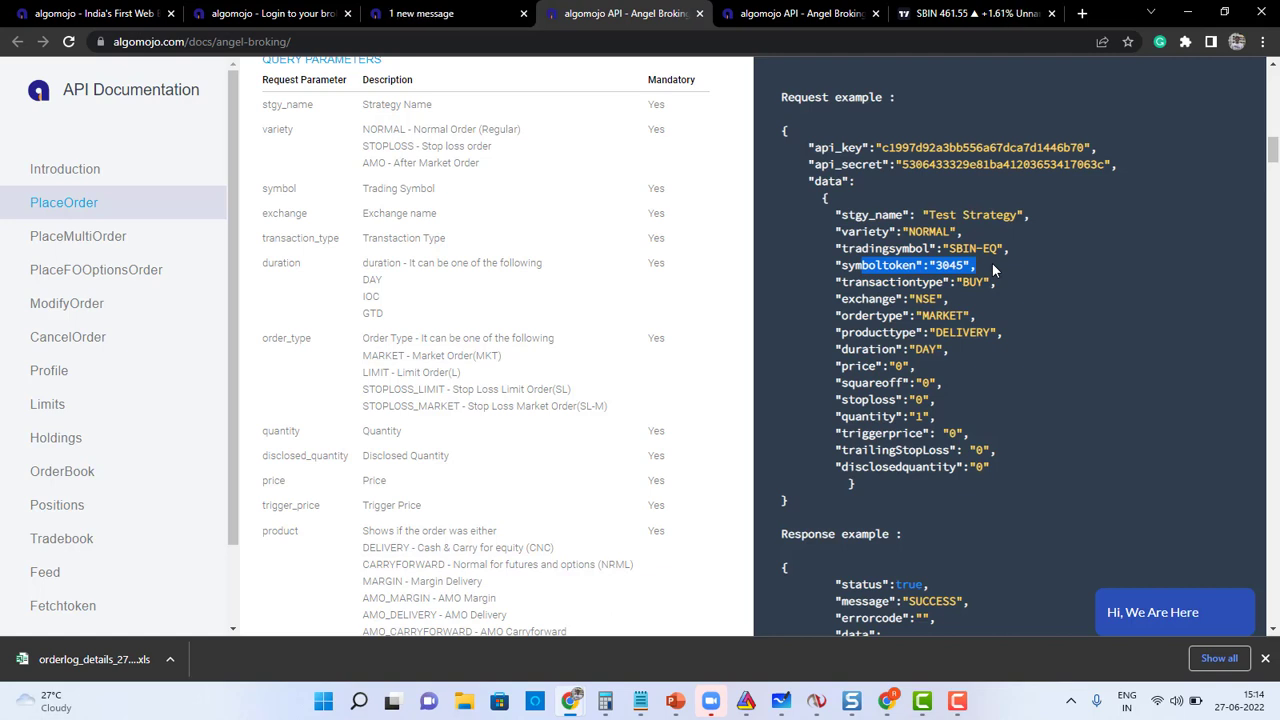
pyautogui.click(1019, 282)
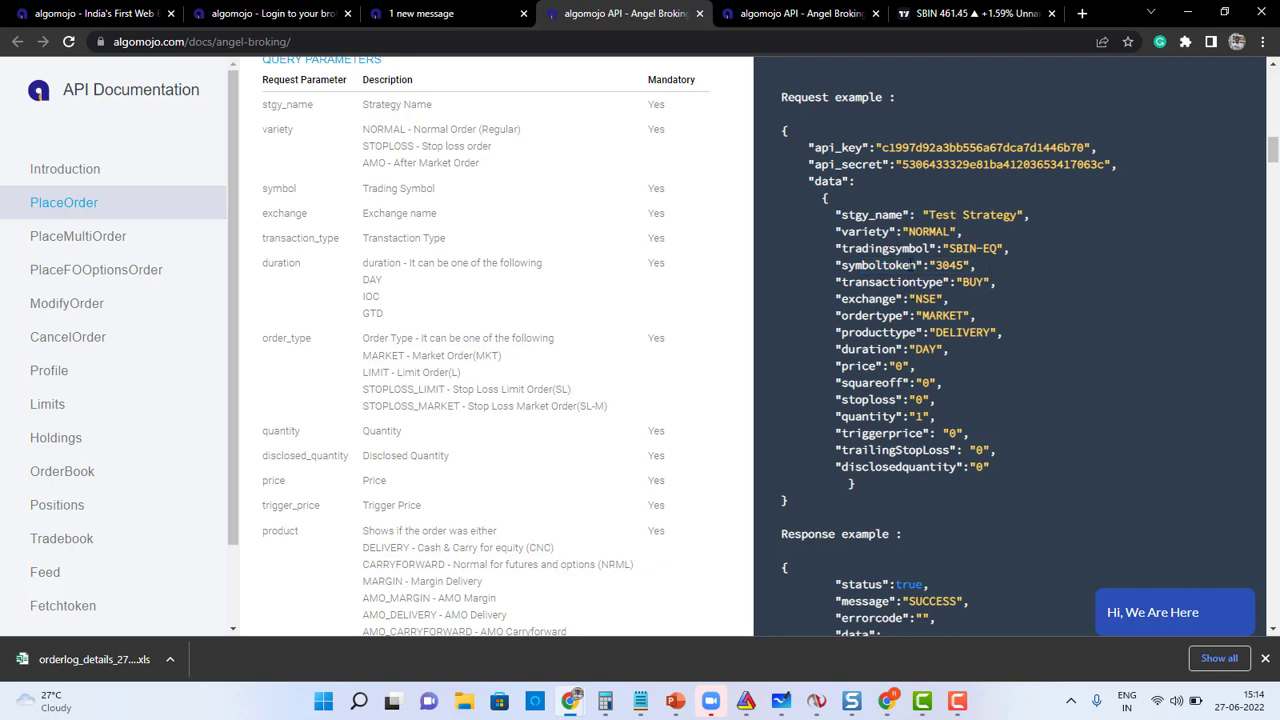
pyautogui.moveTo(842, 299); pyautogui.dragTo(945, 300)
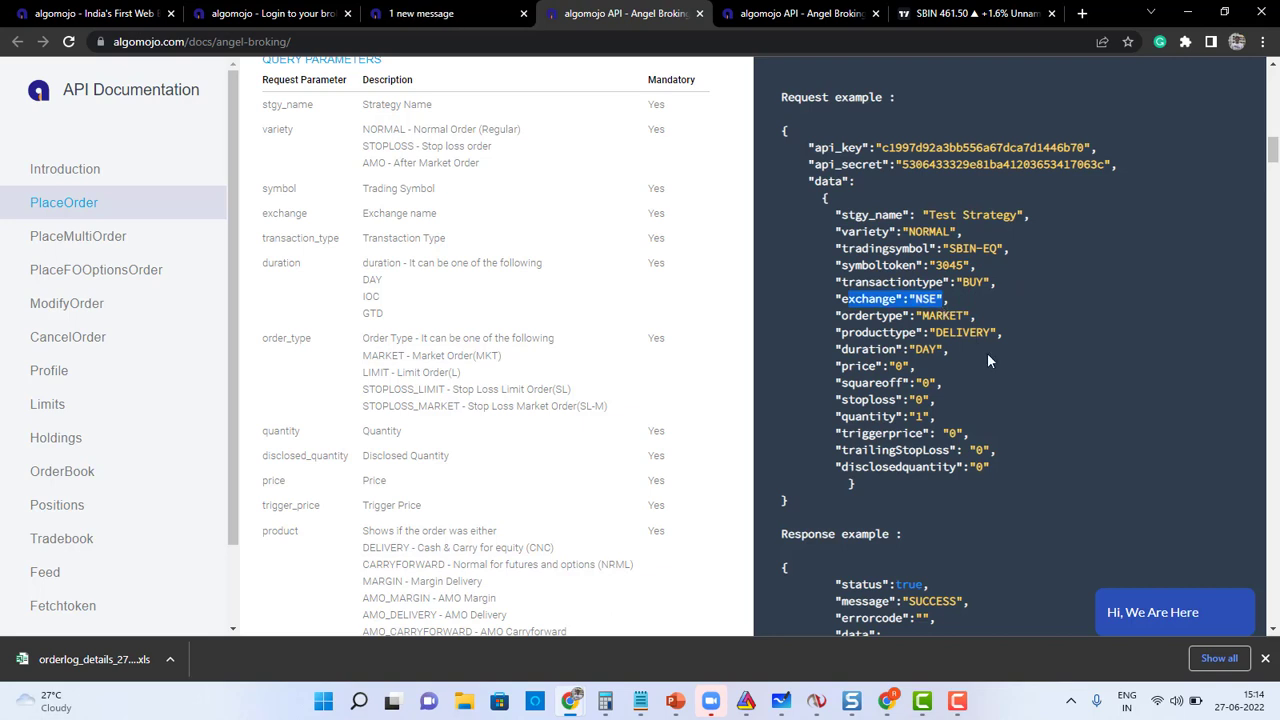
pyautogui.moveTo(846, 318); pyautogui.dragTo(976, 332)
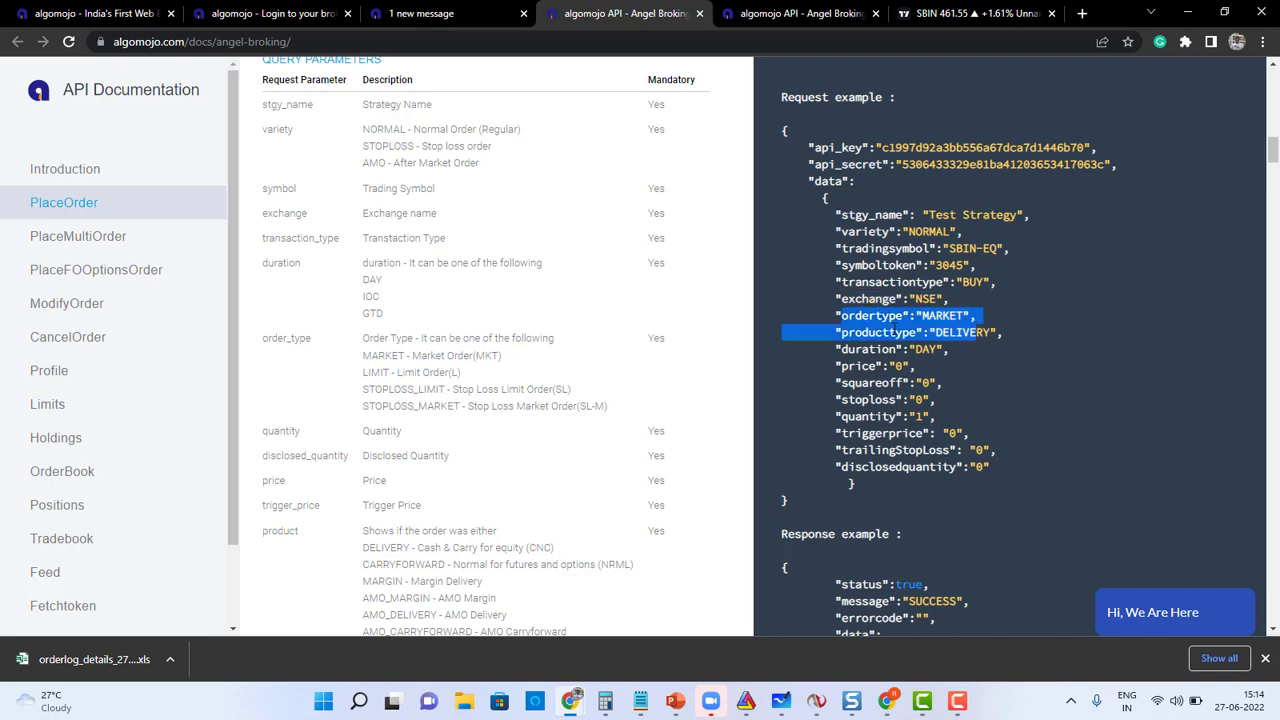
pyautogui.click(892, 332)
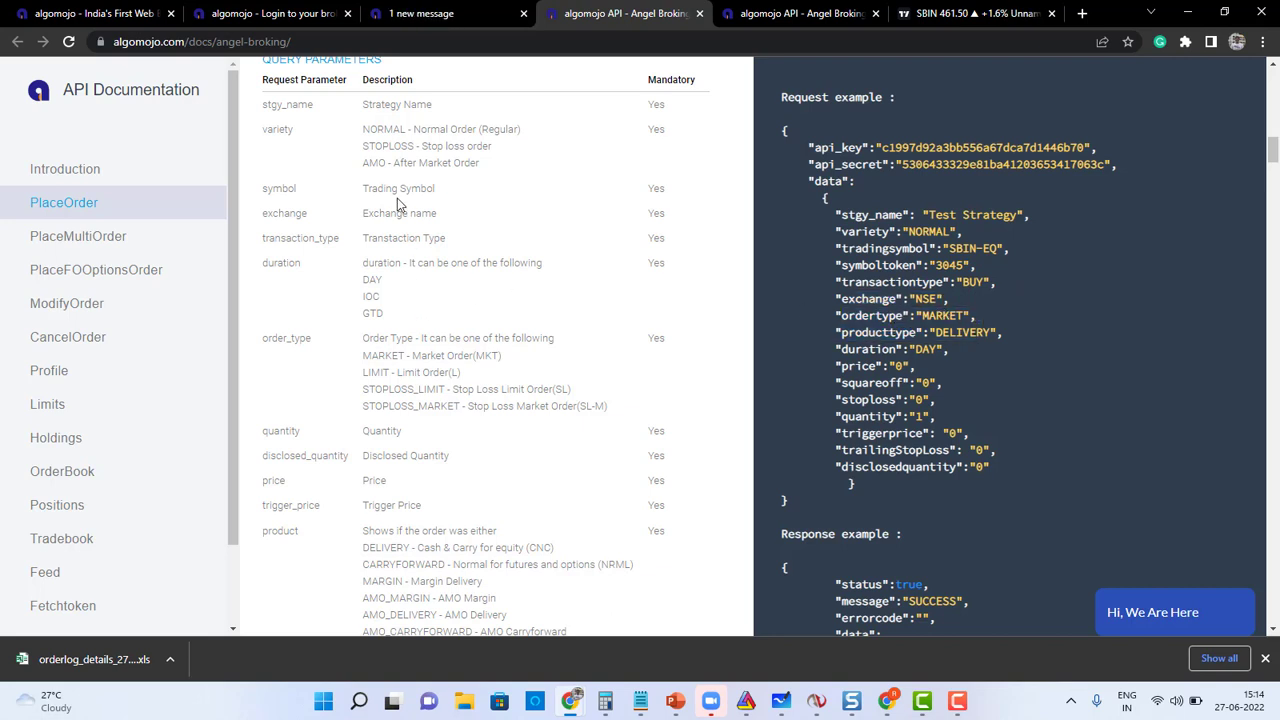
# Step: Point out the order_type parameter and its MARKET option in the table and example
pyautogui.moveTo(270, 106); pyautogui.dragTo(478, 545)
pyautogui.click(578, 437)
pyautogui.doubleClick(276, 337)
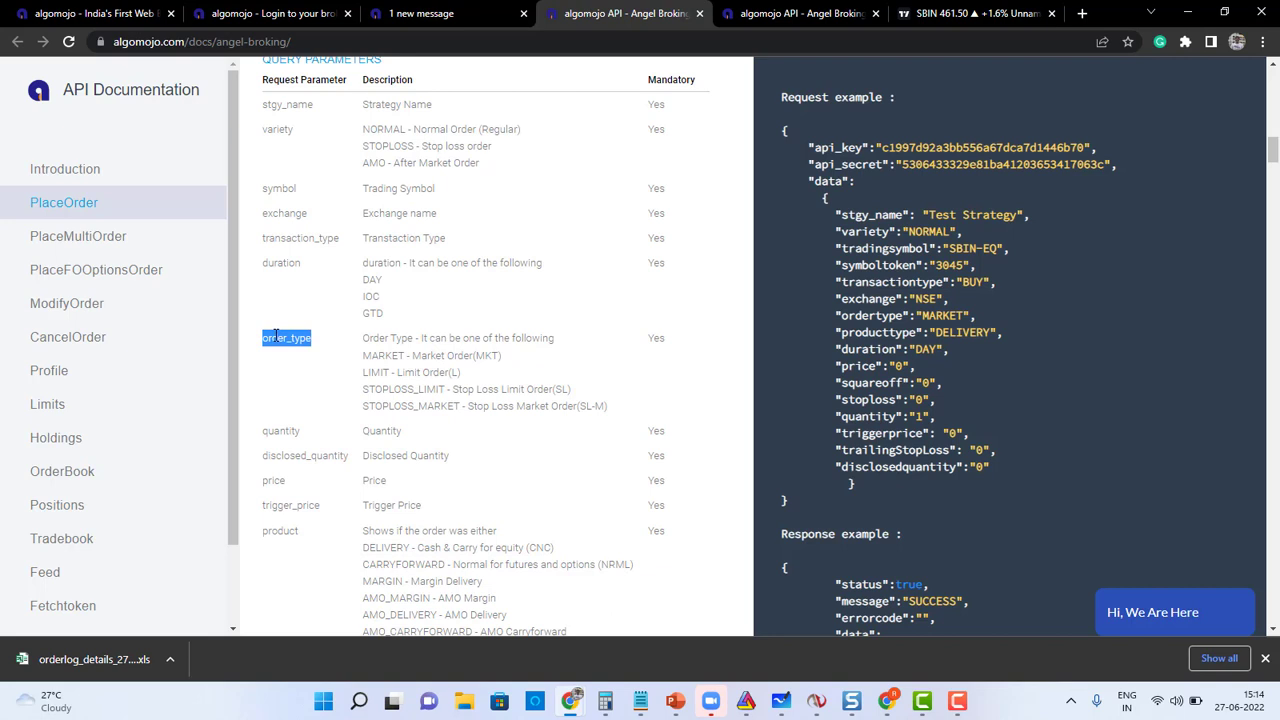
pyautogui.doubleClick(380, 355)
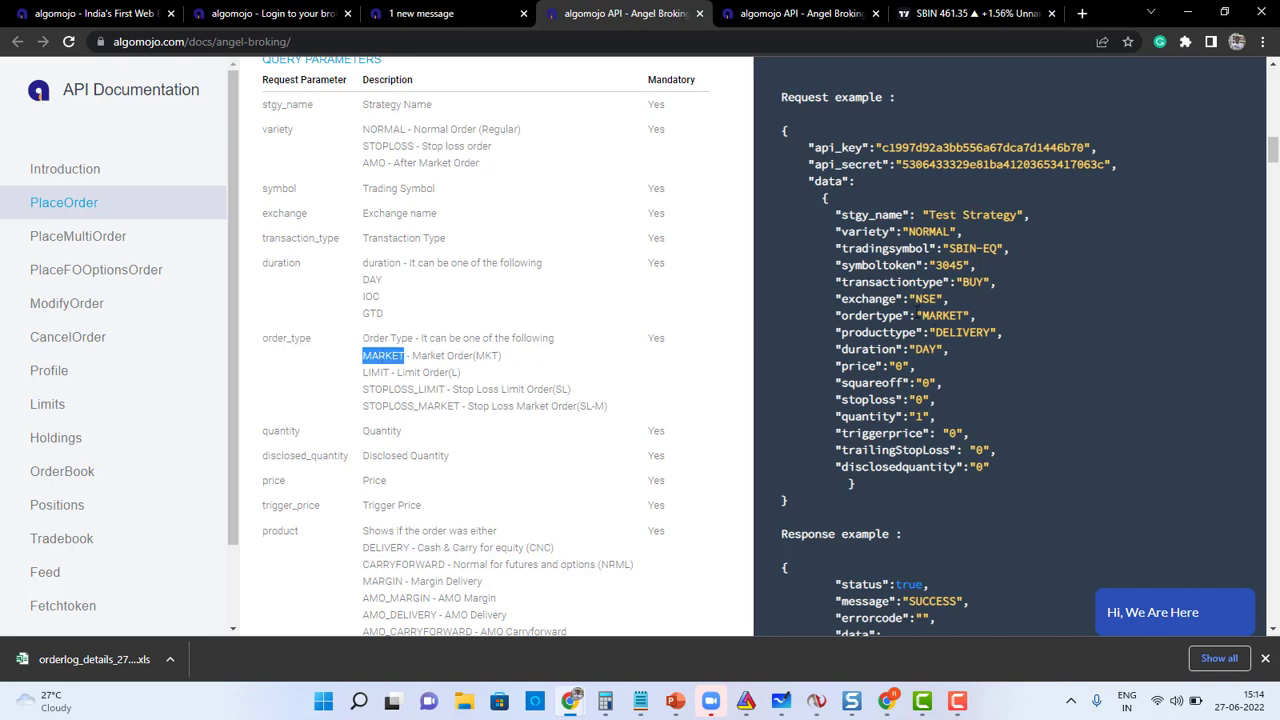
pyautogui.doubleClick(942, 315)
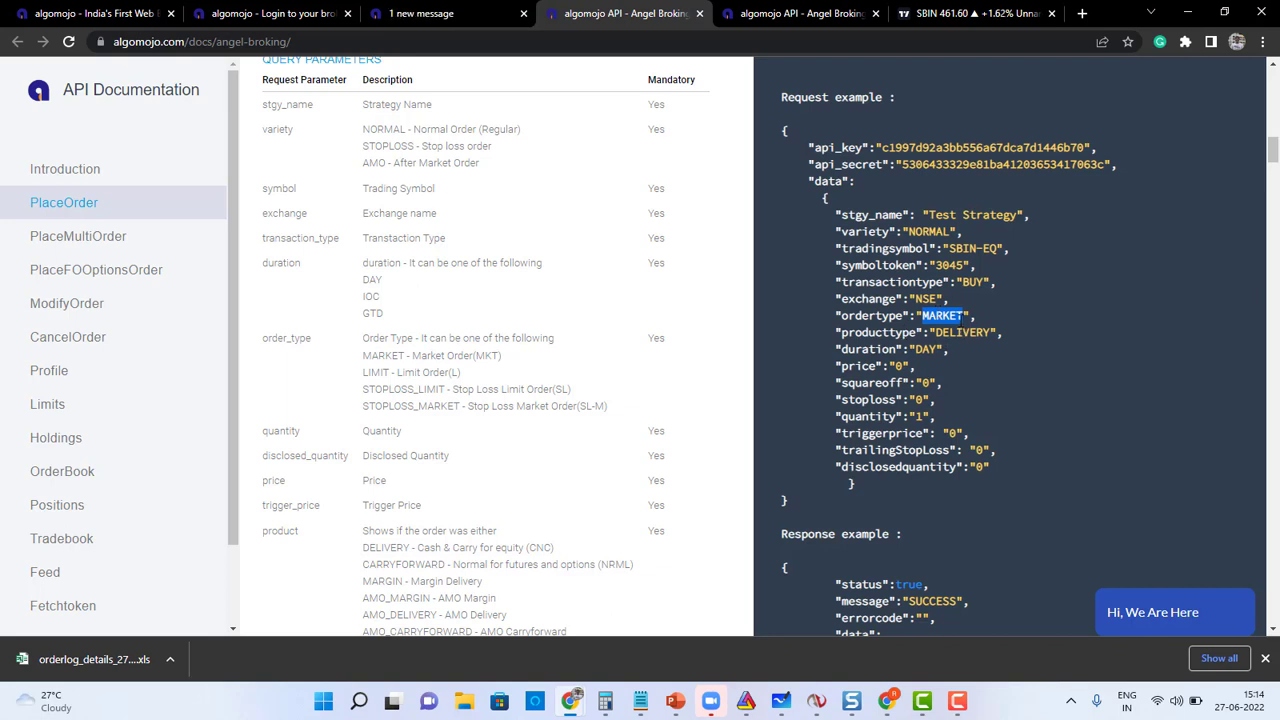
# Step: Highlight the price, squareoff, stoploss, quantity, triggerprice, trailing stop and disclosed quantity fields
pyautogui.moveTo(842, 366); pyautogui.dragTo(915, 366)
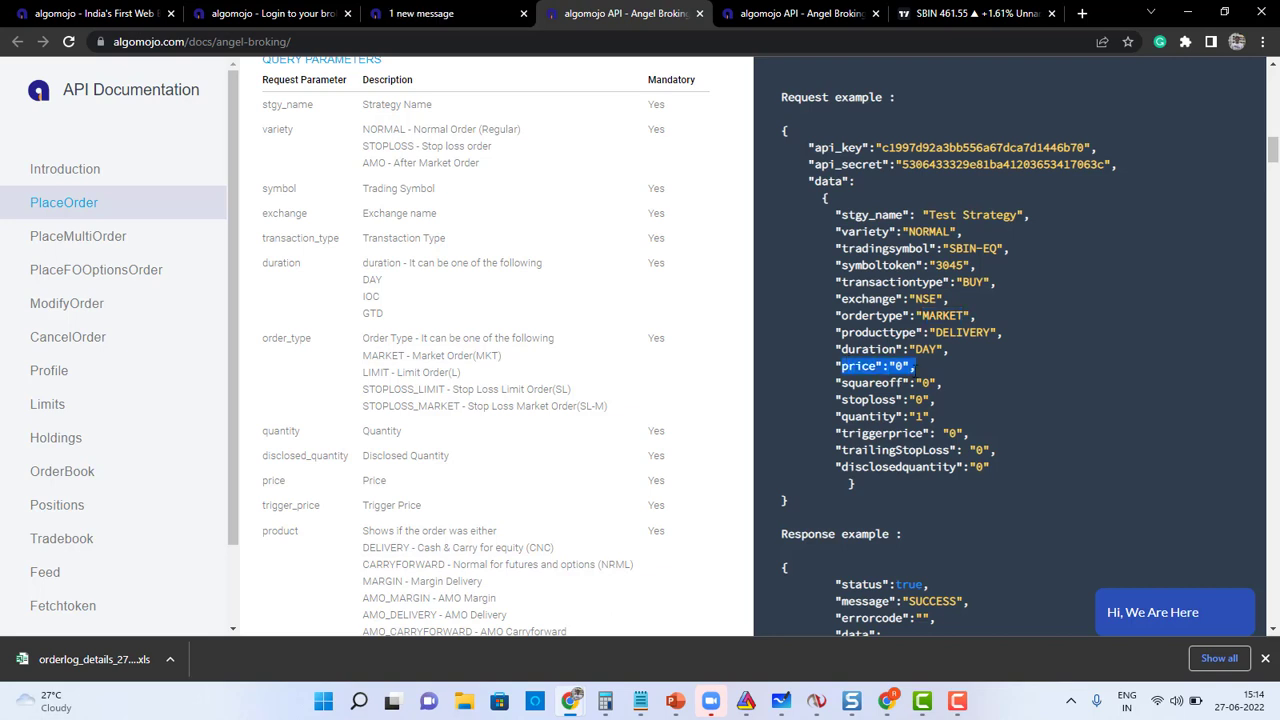
pyautogui.moveTo(843, 383); pyautogui.dragTo(940, 404)
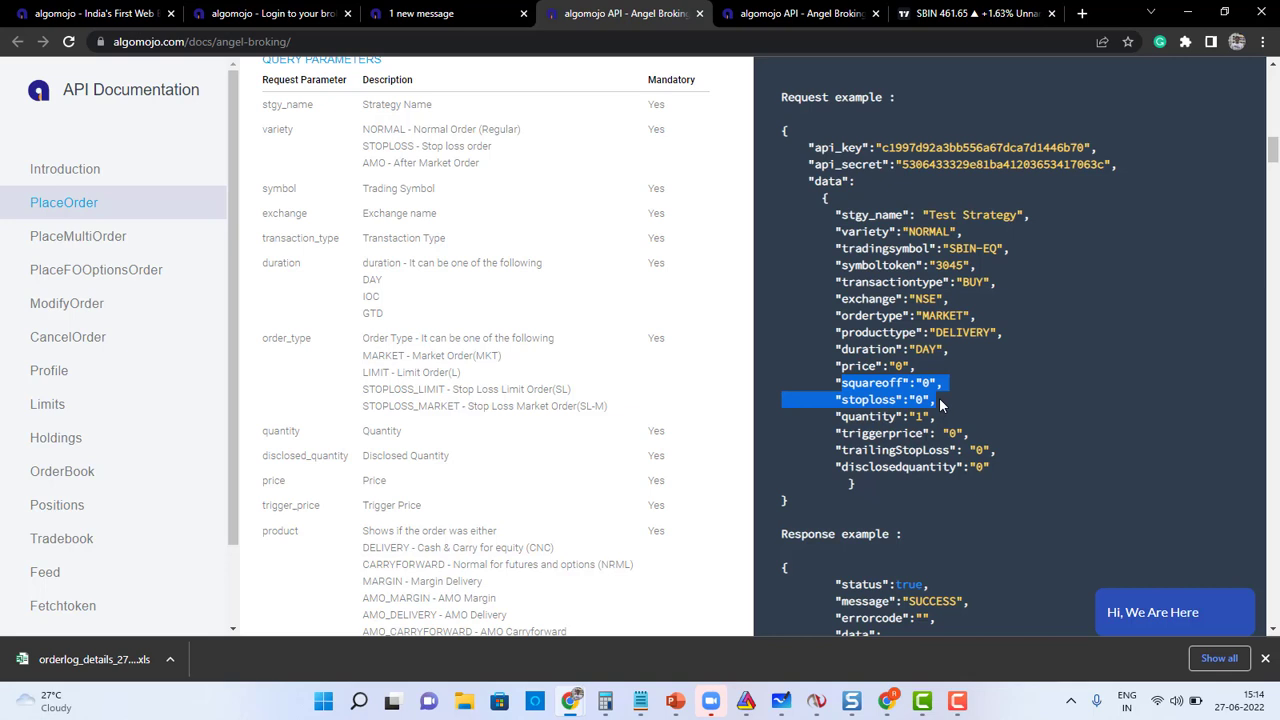
pyautogui.moveTo(855, 416); pyautogui.dragTo(955, 418)
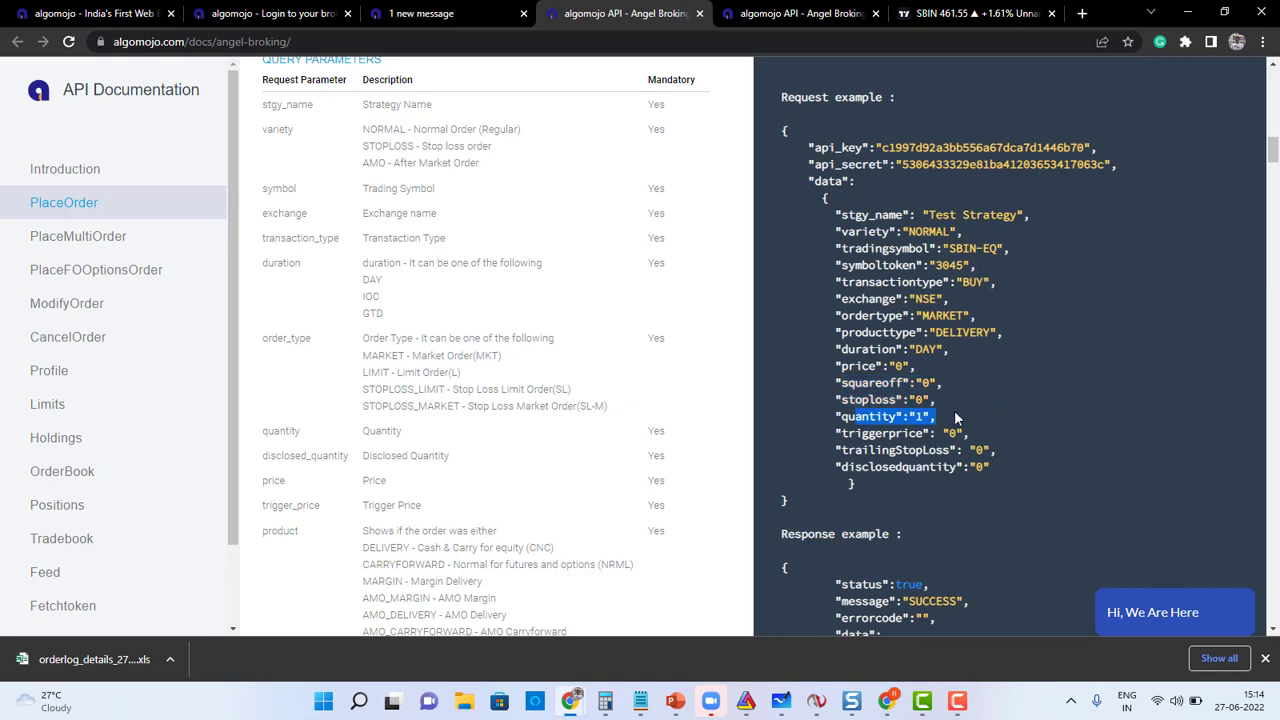
pyautogui.moveTo(860, 433); pyautogui.dragTo(1002, 422)
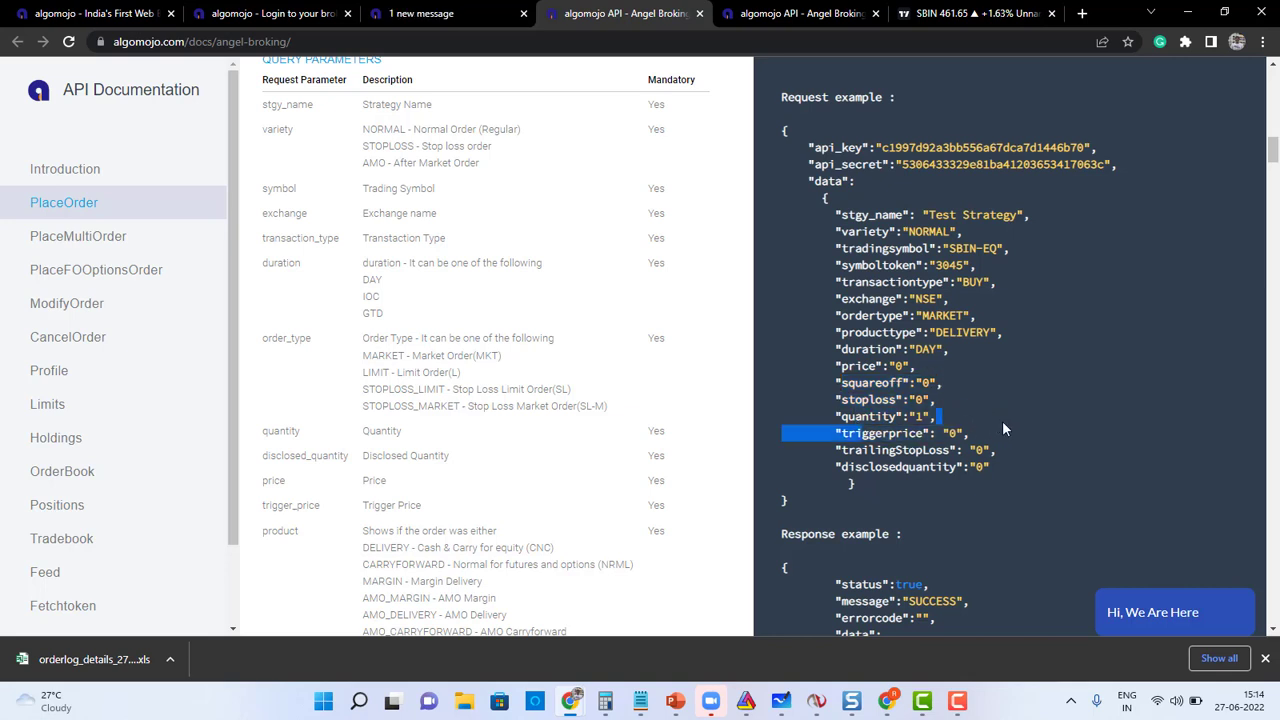
pyautogui.click(1003, 421)
pyautogui.moveTo(842, 433); pyautogui.dragTo(1005, 466)
pyautogui.click(1006, 466)
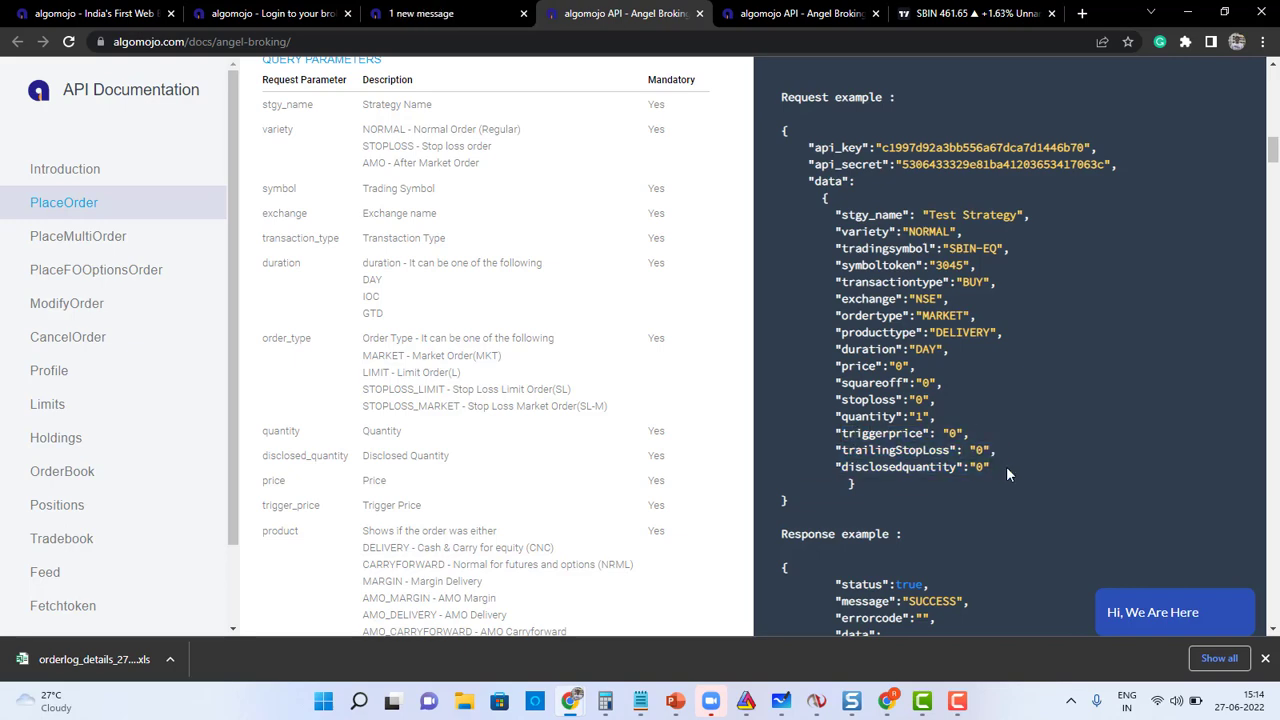
# Step: Create an SBIN chart alert at 462.00 with the Crossing Up condition
pyautogui.click(942, 14)
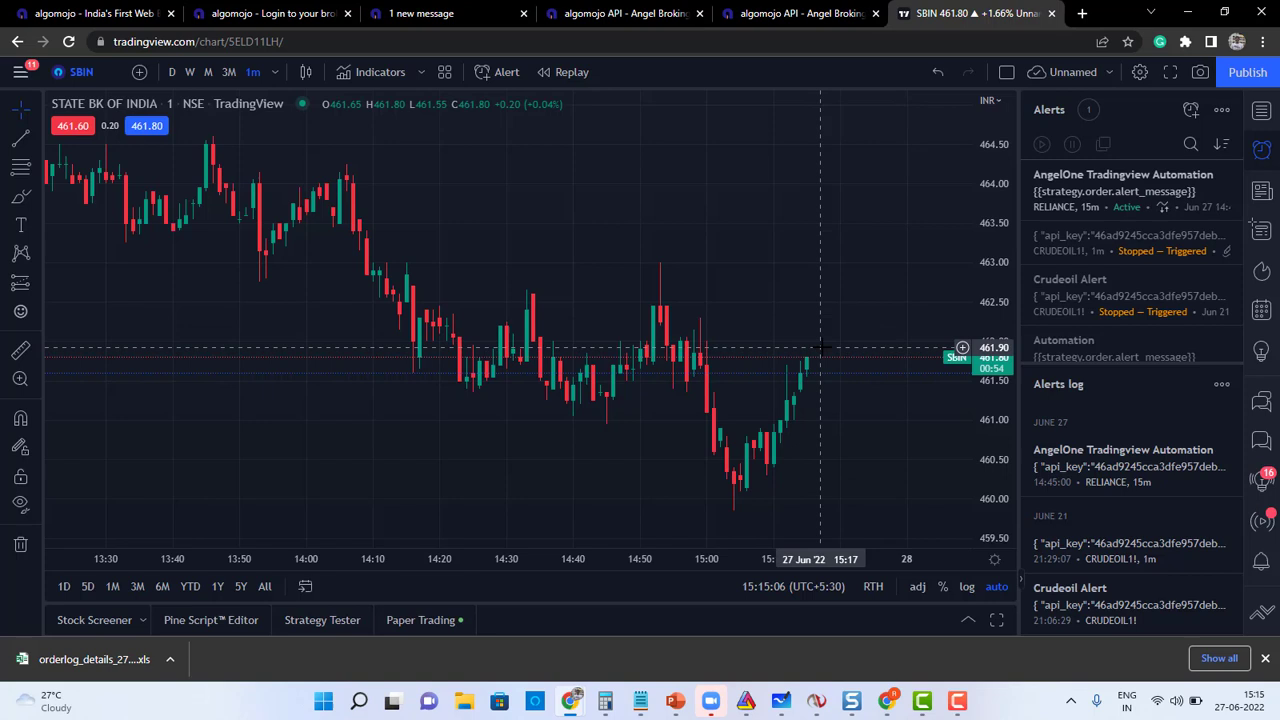
pyautogui.rightClick(823, 339)
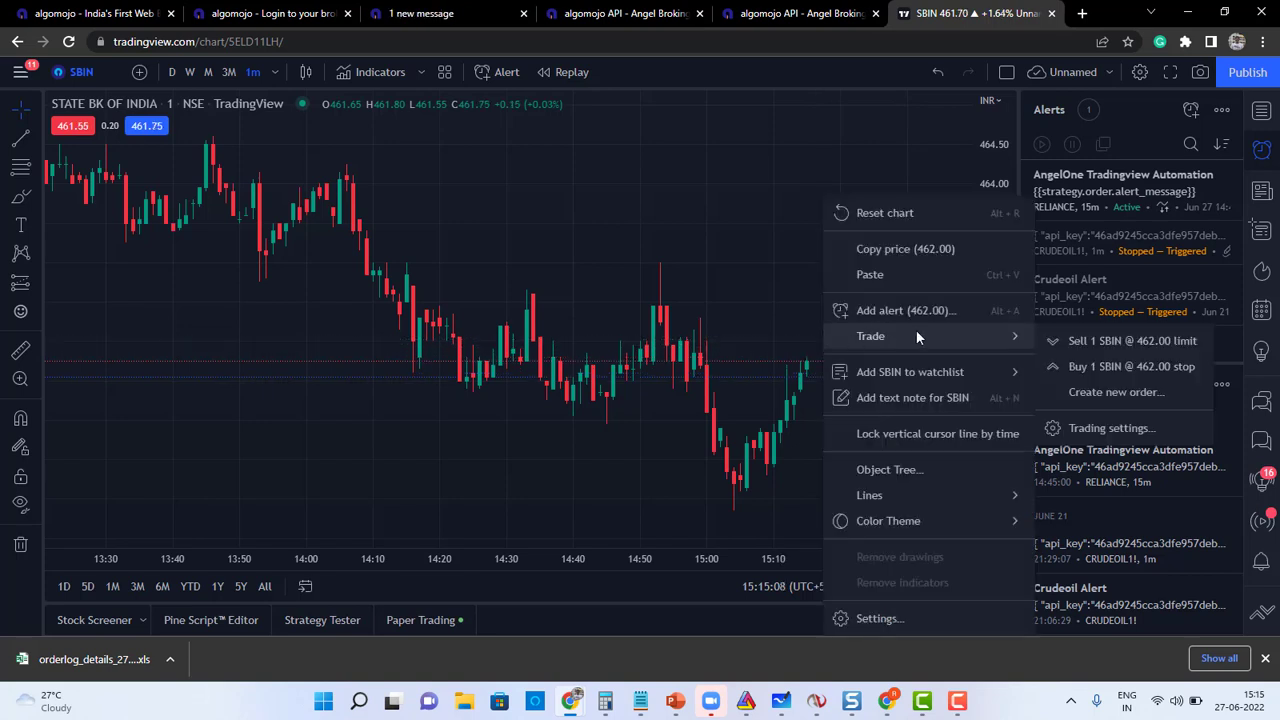
pyautogui.click(888, 310)
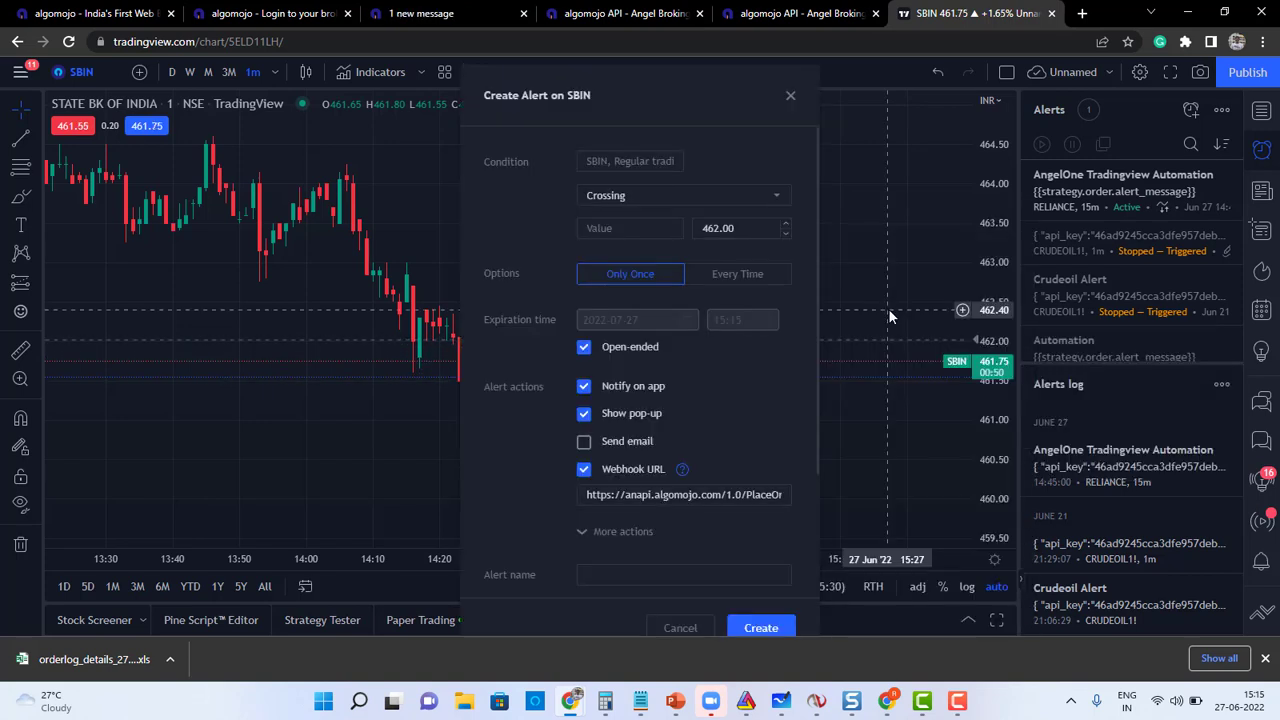
pyautogui.click(652, 199)
pyautogui.click(636, 229)
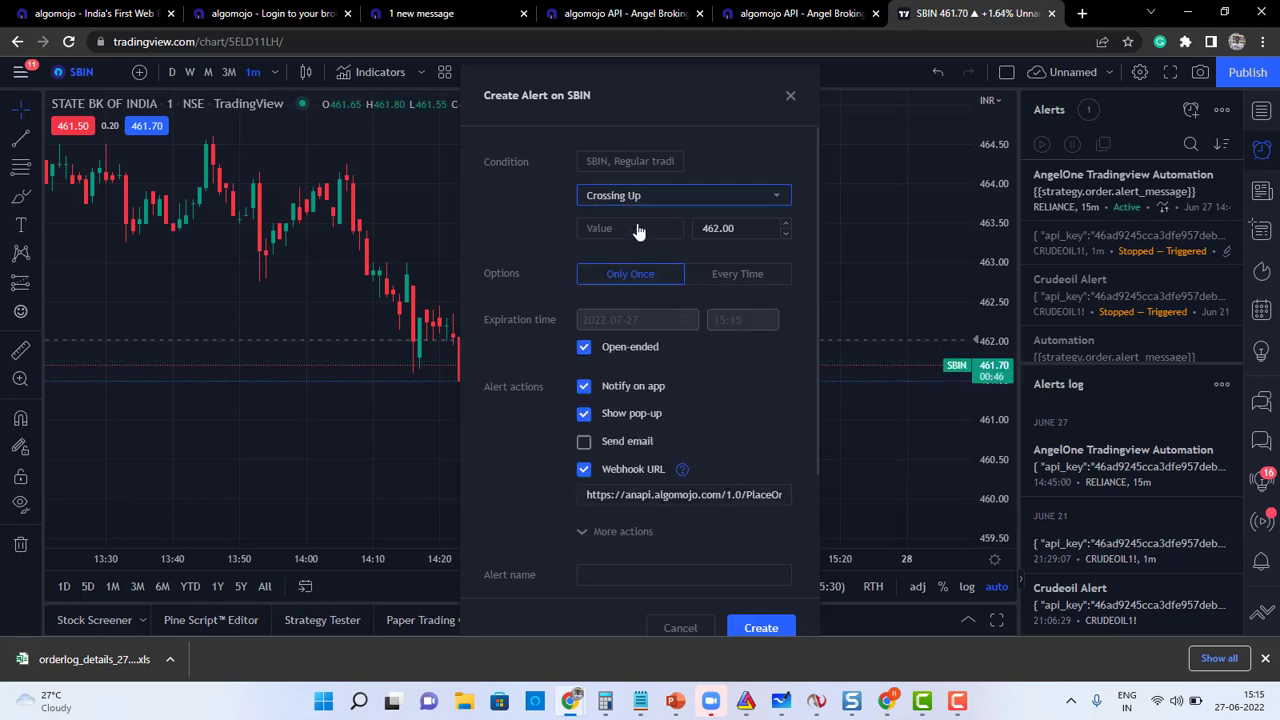
pyautogui.press('Tab')
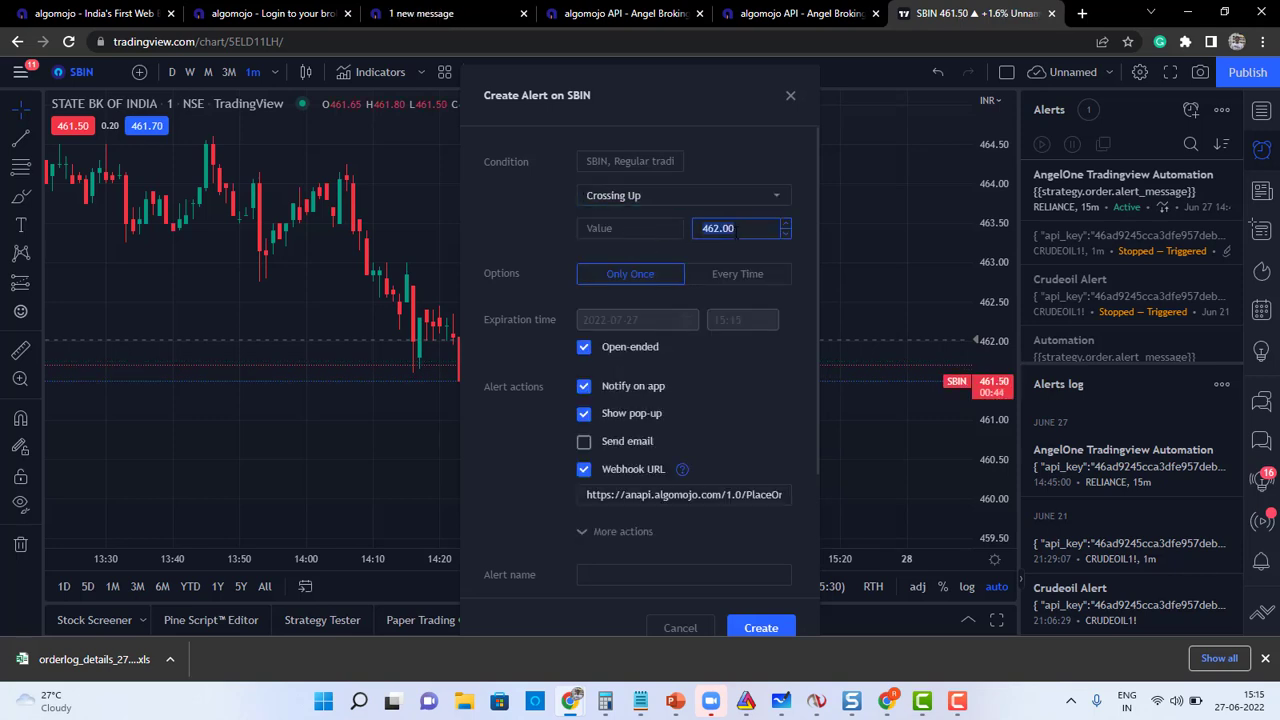
pyautogui.click(735, 230)
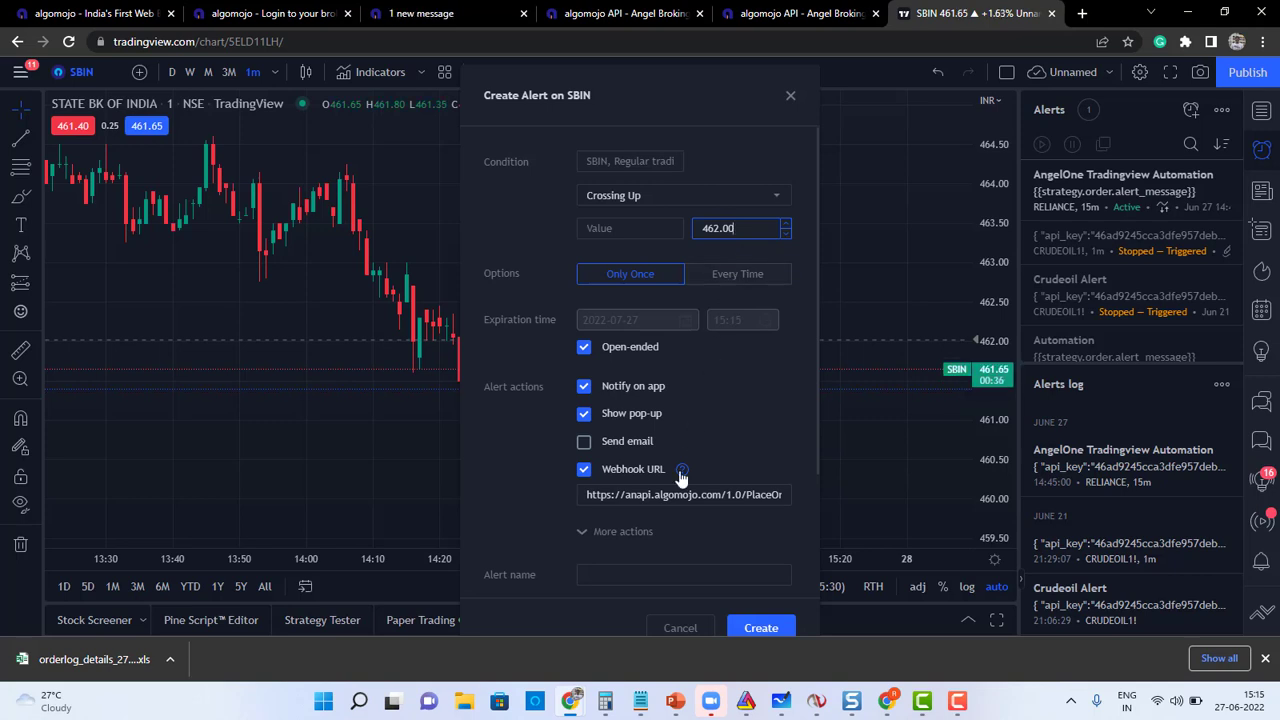
# Step: Enable the Webhook URL option and clear its existing address
pyautogui.click(584, 470)
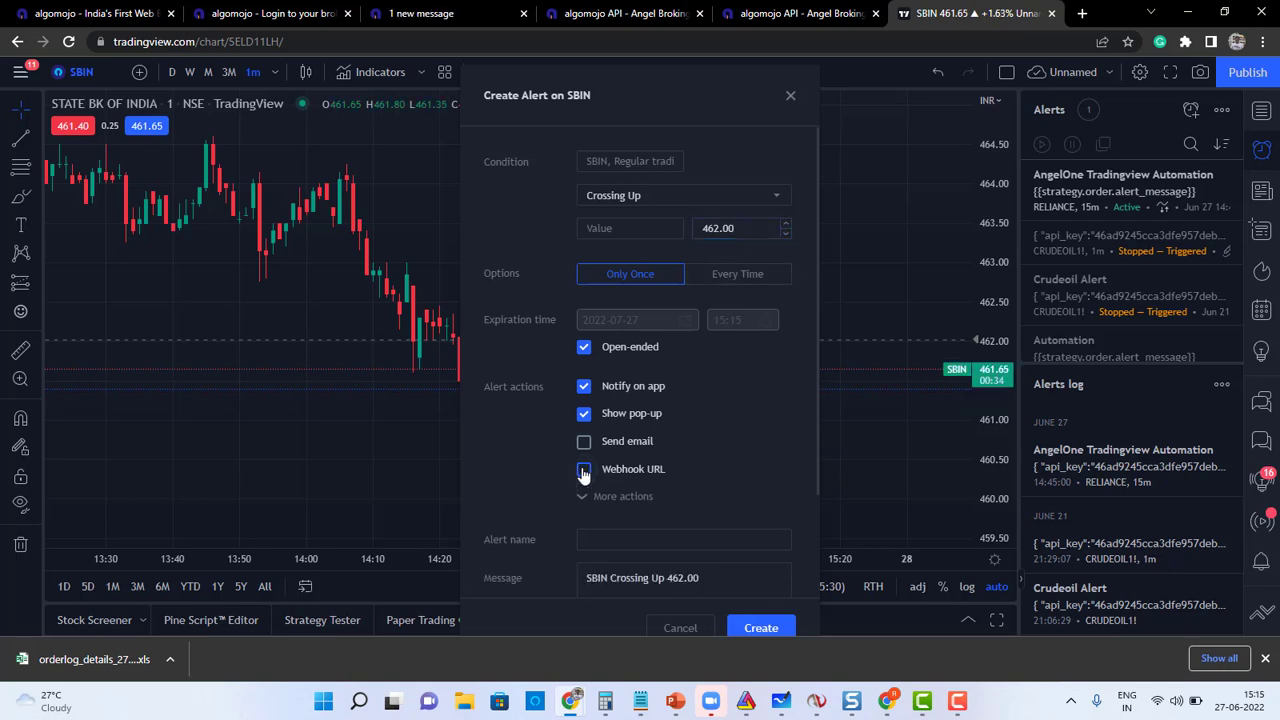
pyautogui.click(584, 471)
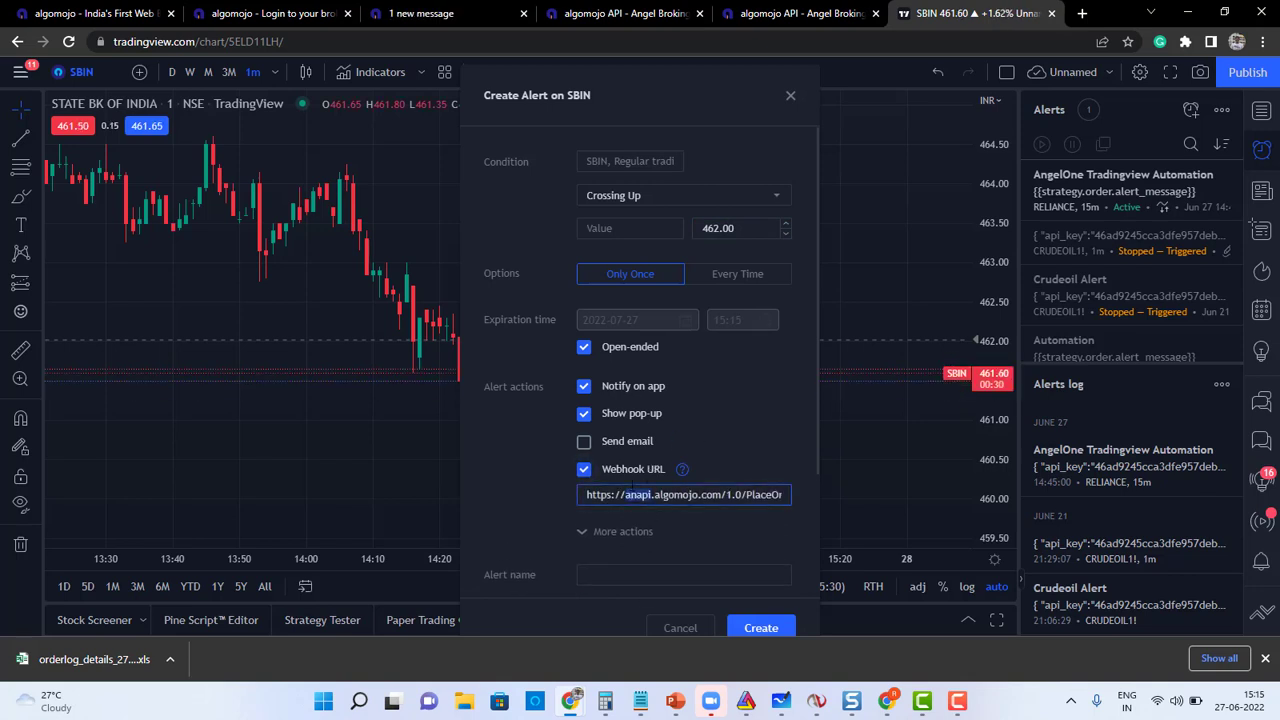
pyautogui.click(632, 490)
pyautogui.hotkey('ctrl', 'a')
pyautogui.press('BackSpace')
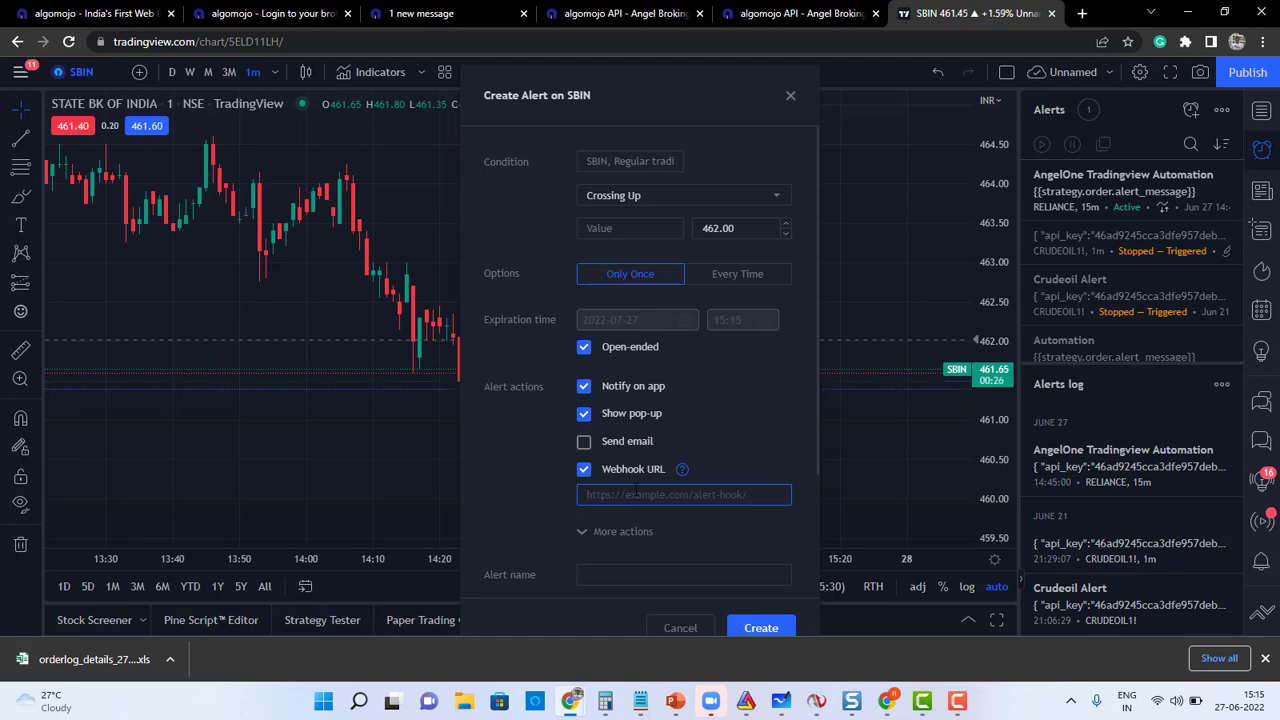
# Step: Copy the PlaceOrder endpoint URL from the Algomojo docs and return to the SBIN alert
pyautogui.click(763, 18)
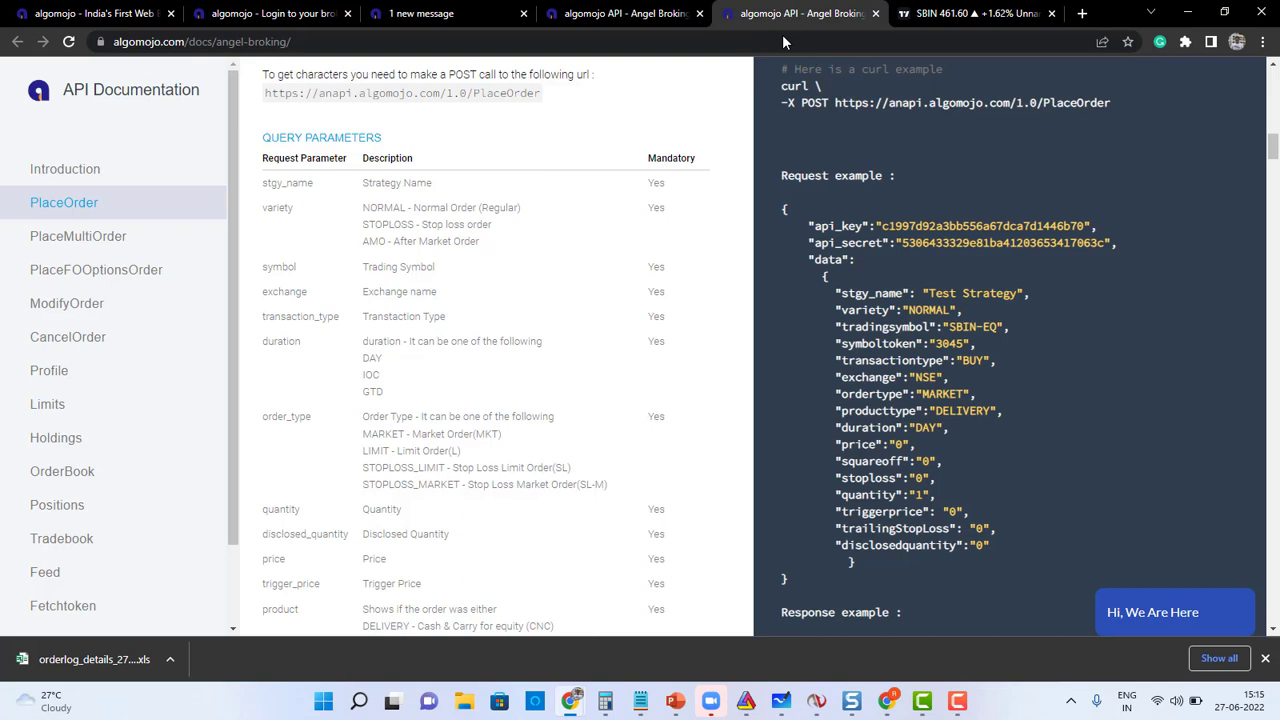
pyautogui.moveTo(835, 105); pyautogui.dragTo(1120, 106)
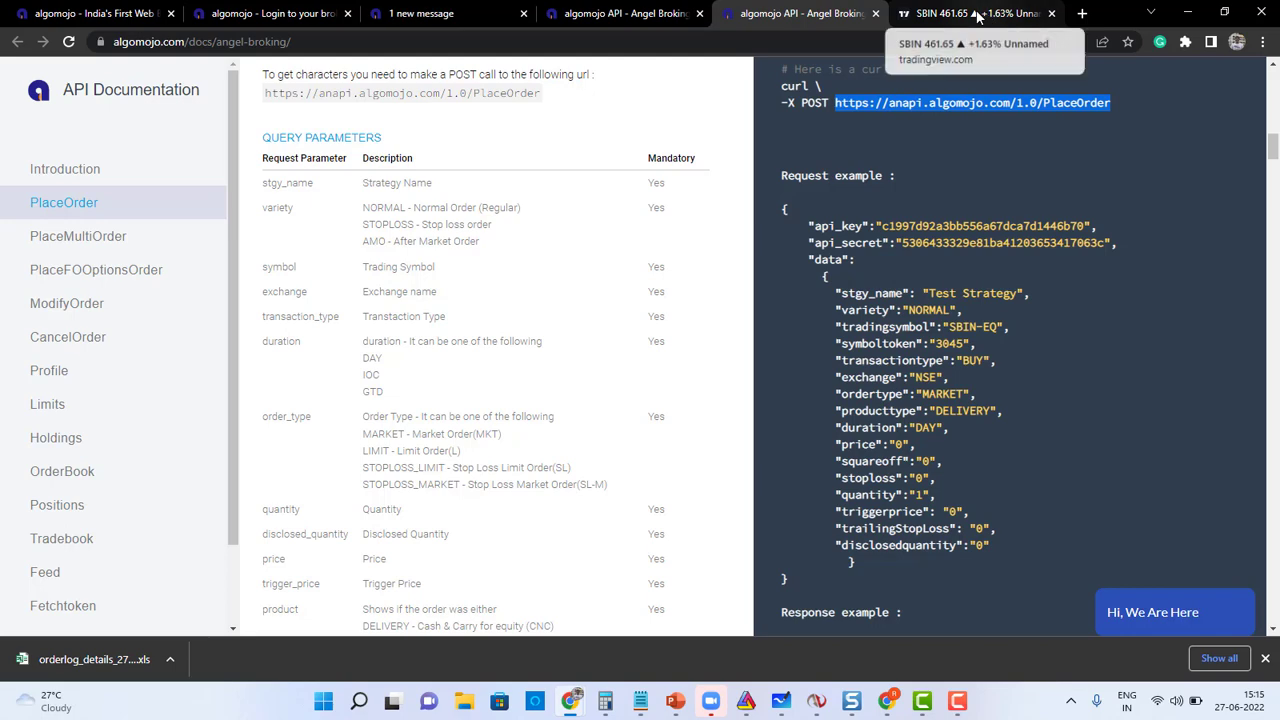
pyautogui.tripleClick(345, 92)
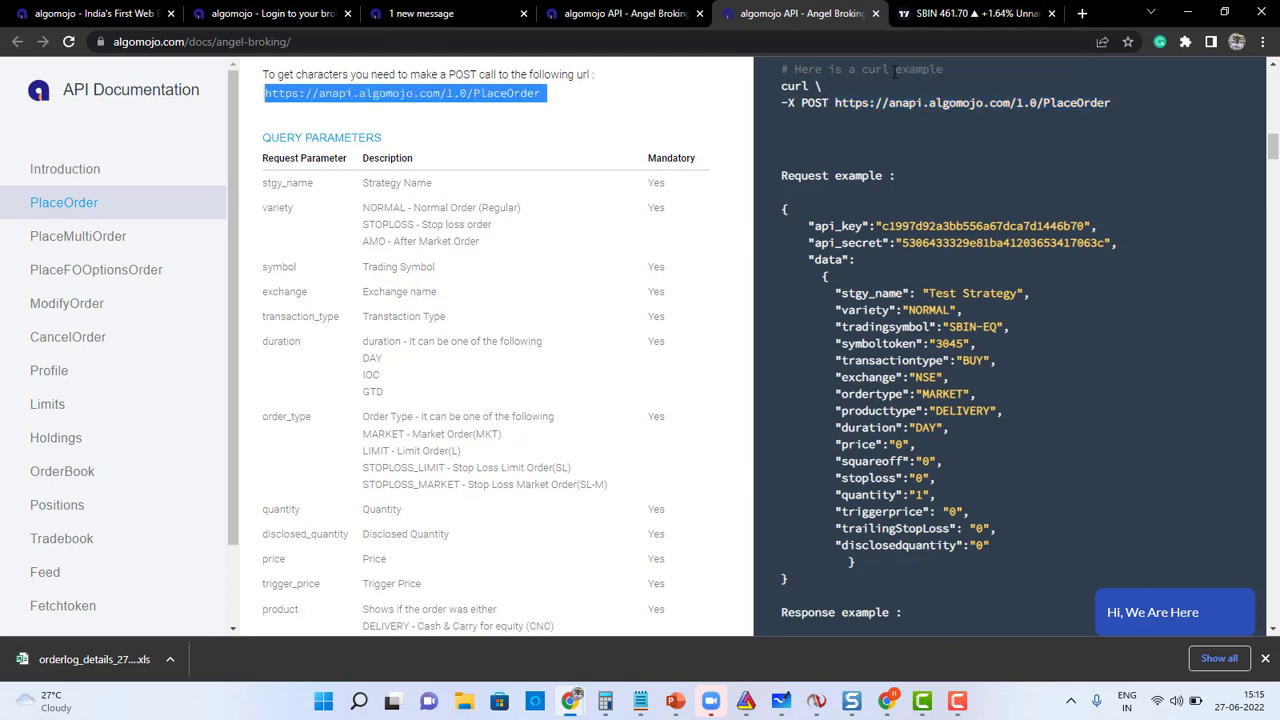
pyautogui.click(930, 14)
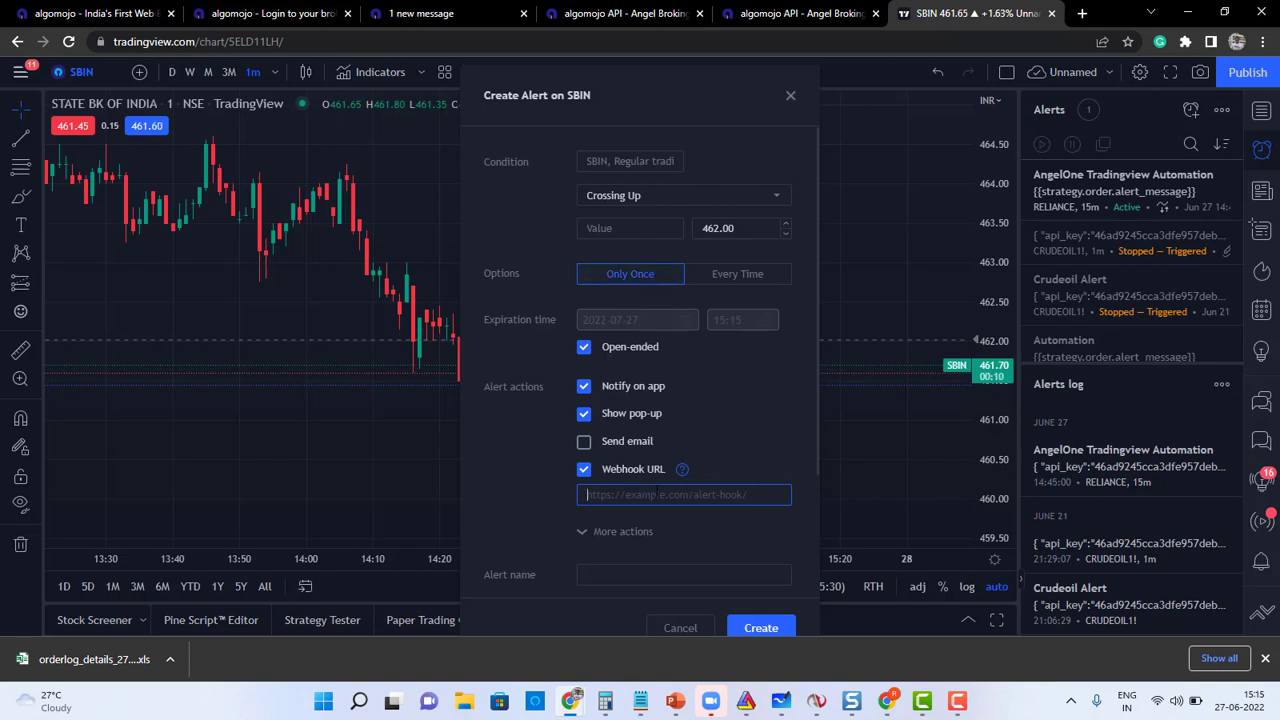
# Step: Paste the PlaceOrder URL as the webhook and clear the default alert message
pyautogui.hotkey('ctrl', 'v')
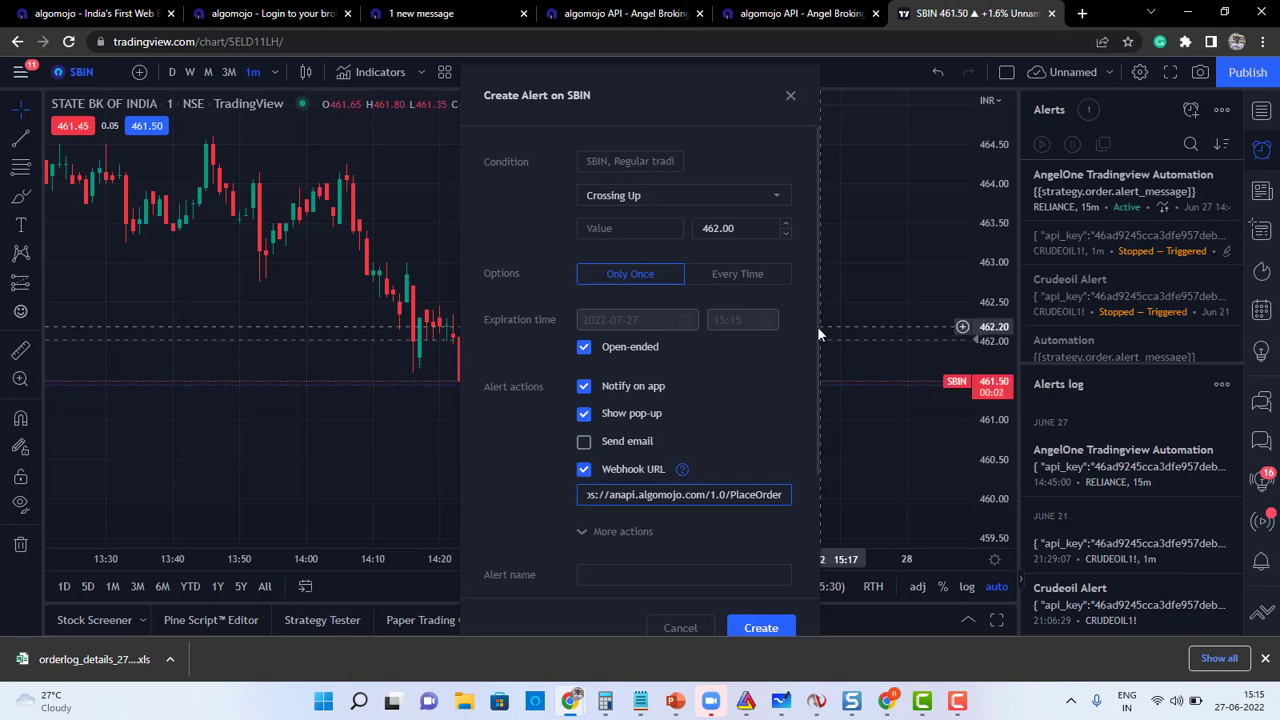
pyautogui.moveTo(816, 327); pyautogui.dragTo(819, 462)
pyautogui.click(690, 448)
pyautogui.hotkey('ctrl', 'a')
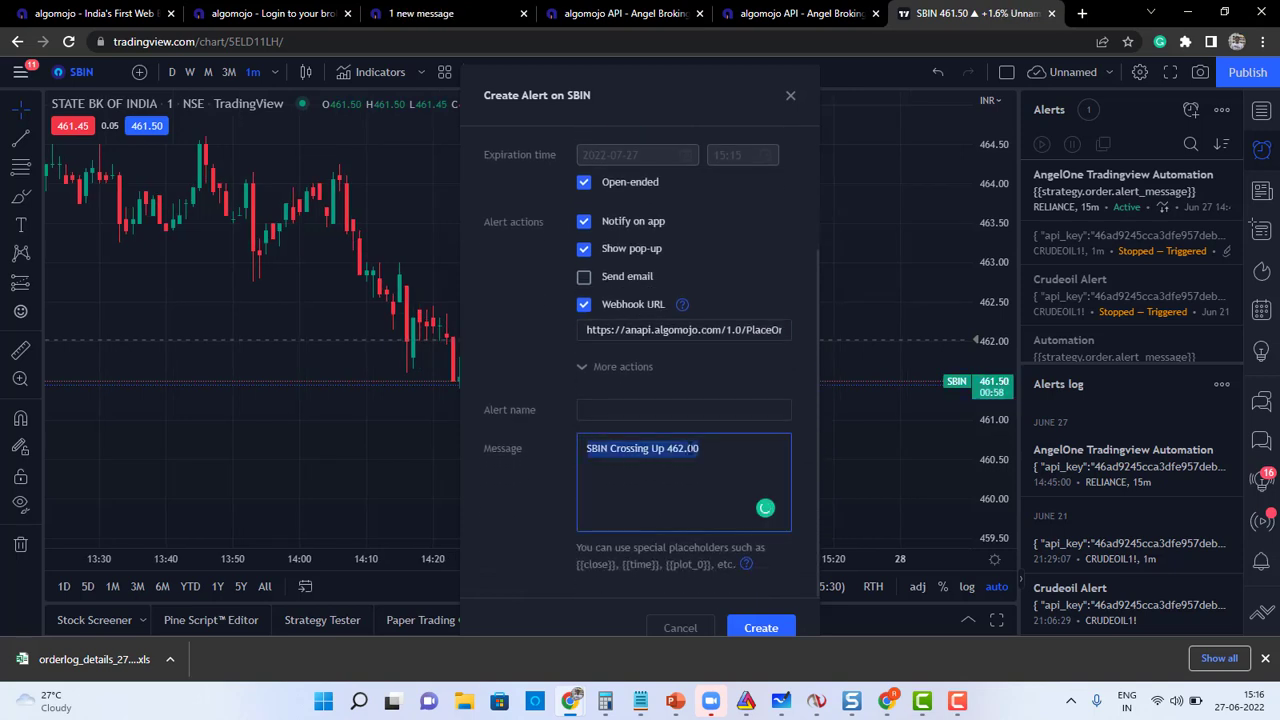
pyautogui.press('BackSpace')
# Step: Name the alert 'Horizontal Line Alert'
pyautogui.click(637, 410)
pyautogui.write('Tre')
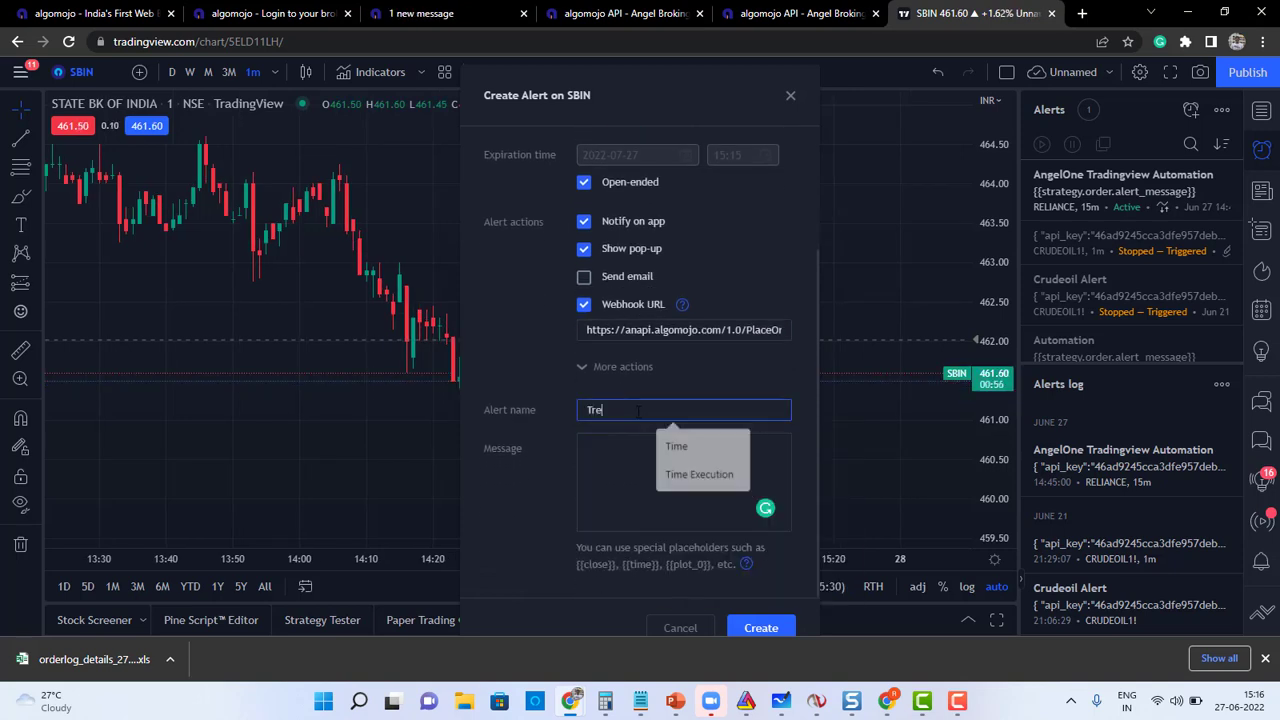
pyautogui.write('nd Line Alert')
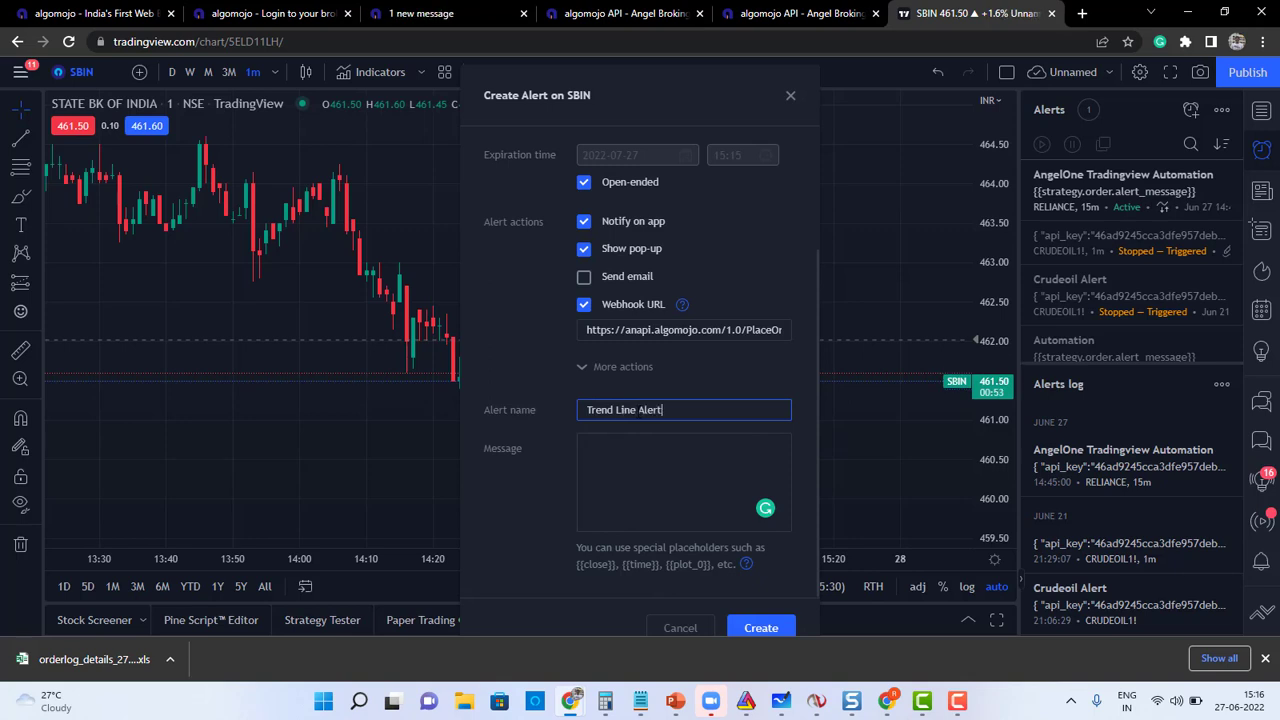
pyautogui.click(654, 436)
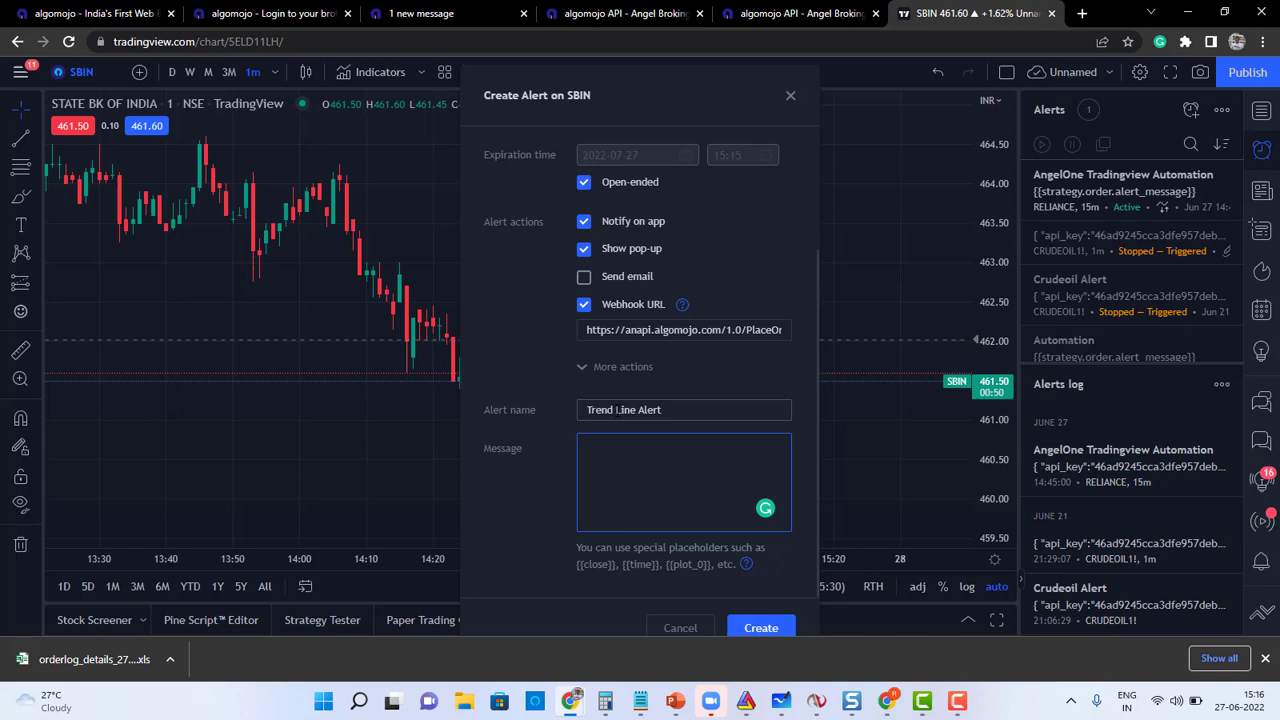
pyautogui.click(508, 410)
pyautogui.press('Delete')
pyautogui.press('Delete')
pyautogui.press('Delete')
pyautogui.press('Delete')
pyautogui.press('Delete')
pyautogui.write('Horizont')
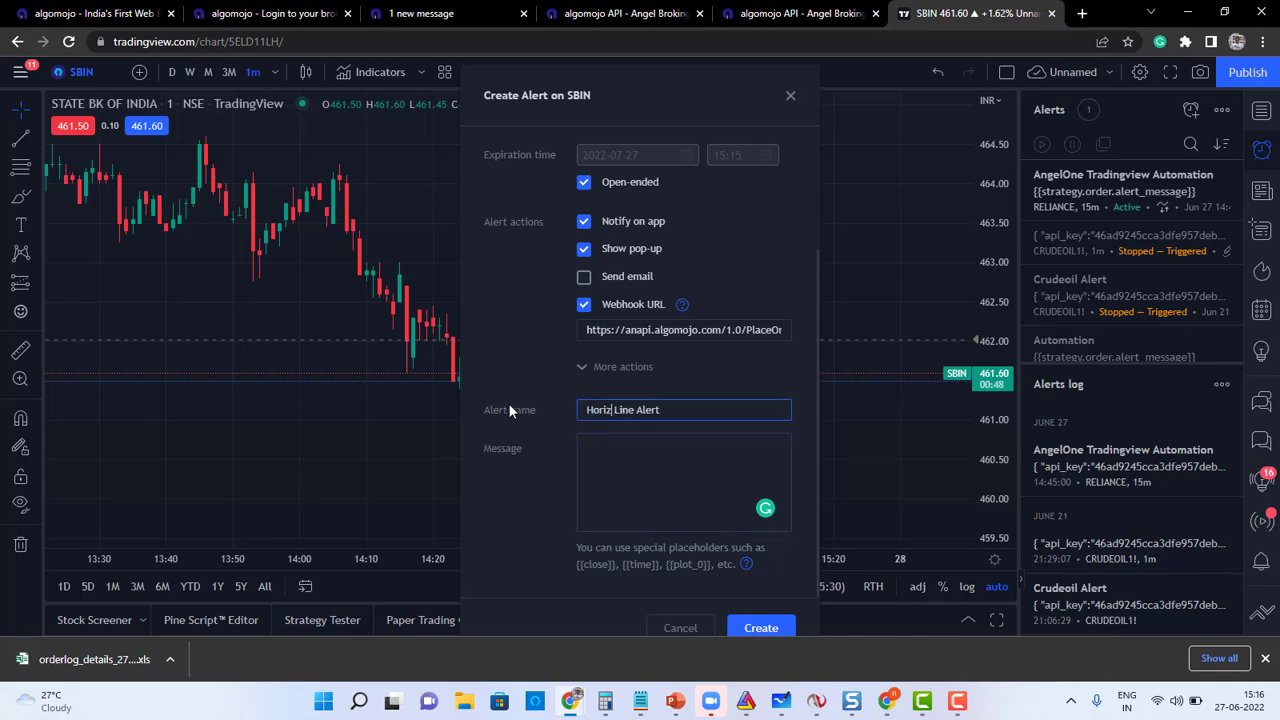
pyautogui.write('al')
pyautogui.click(625, 444)
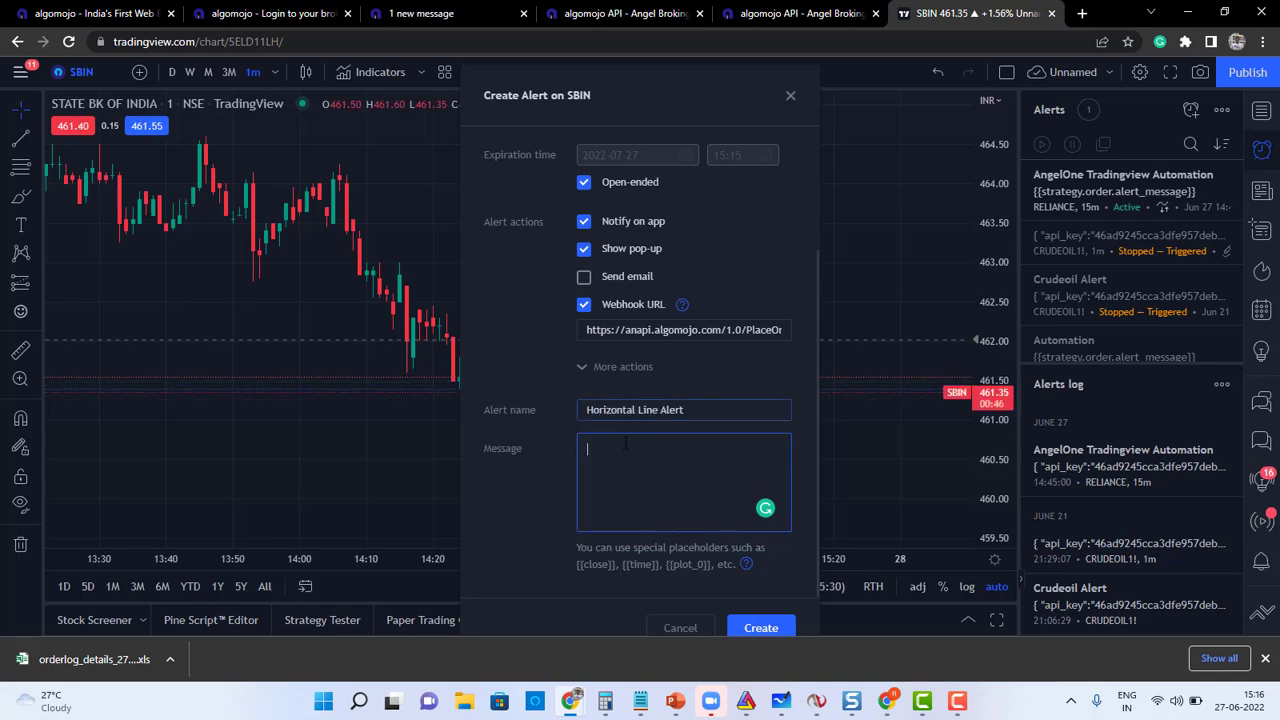
# Step: Review the PlaceOrder JSON request example in the Algomojo docs
pyautogui.click(770, 12)
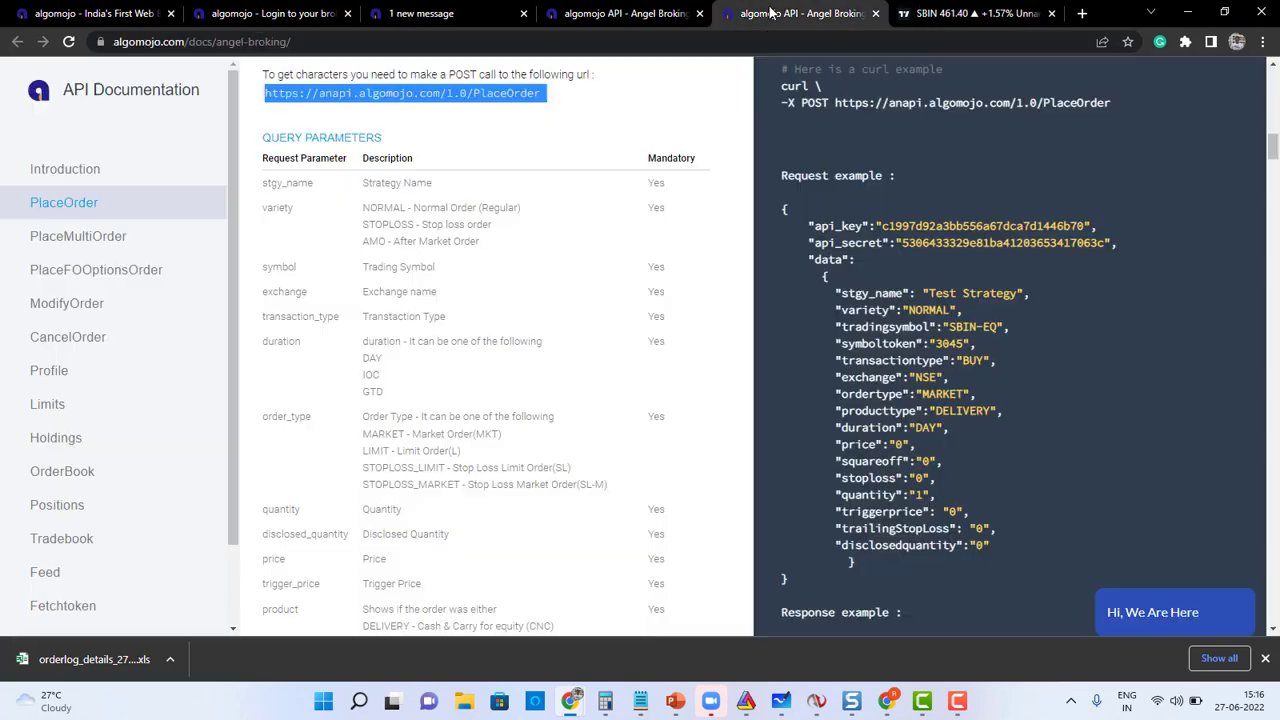
pyautogui.moveTo(787, 209); pyautogui.dragTo(792, 580)
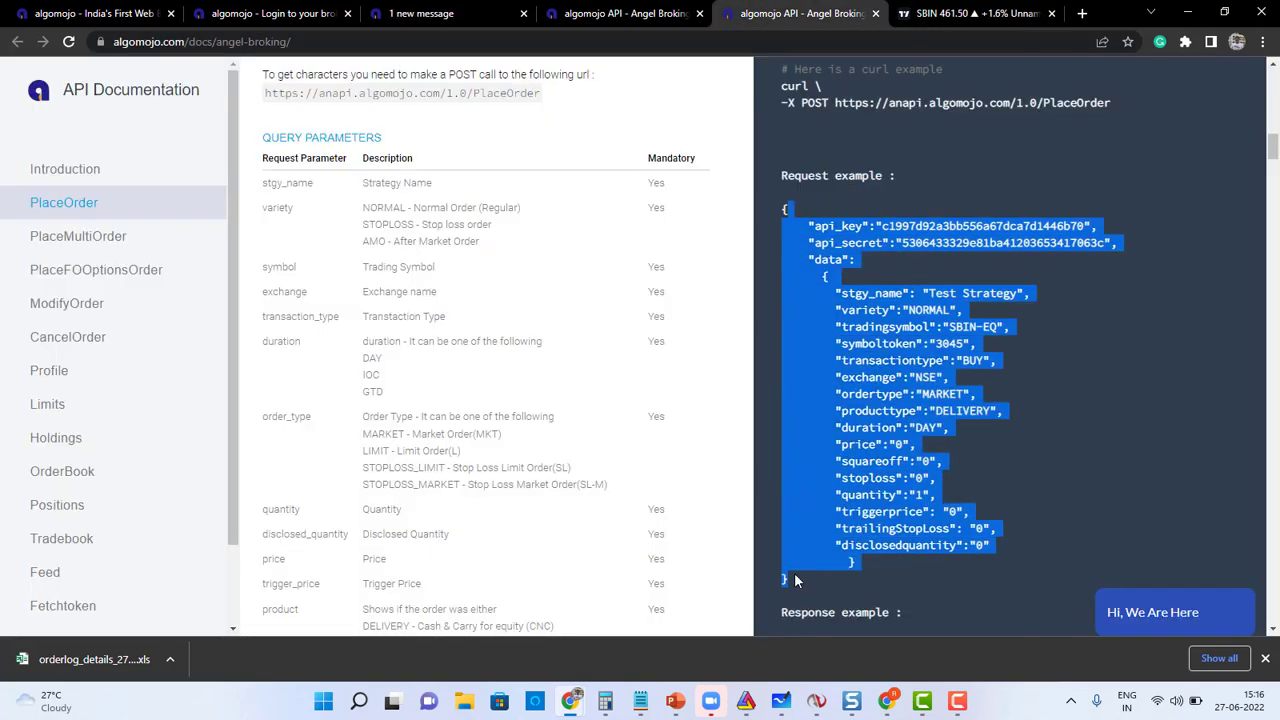
pyautogui.click(843, 242)
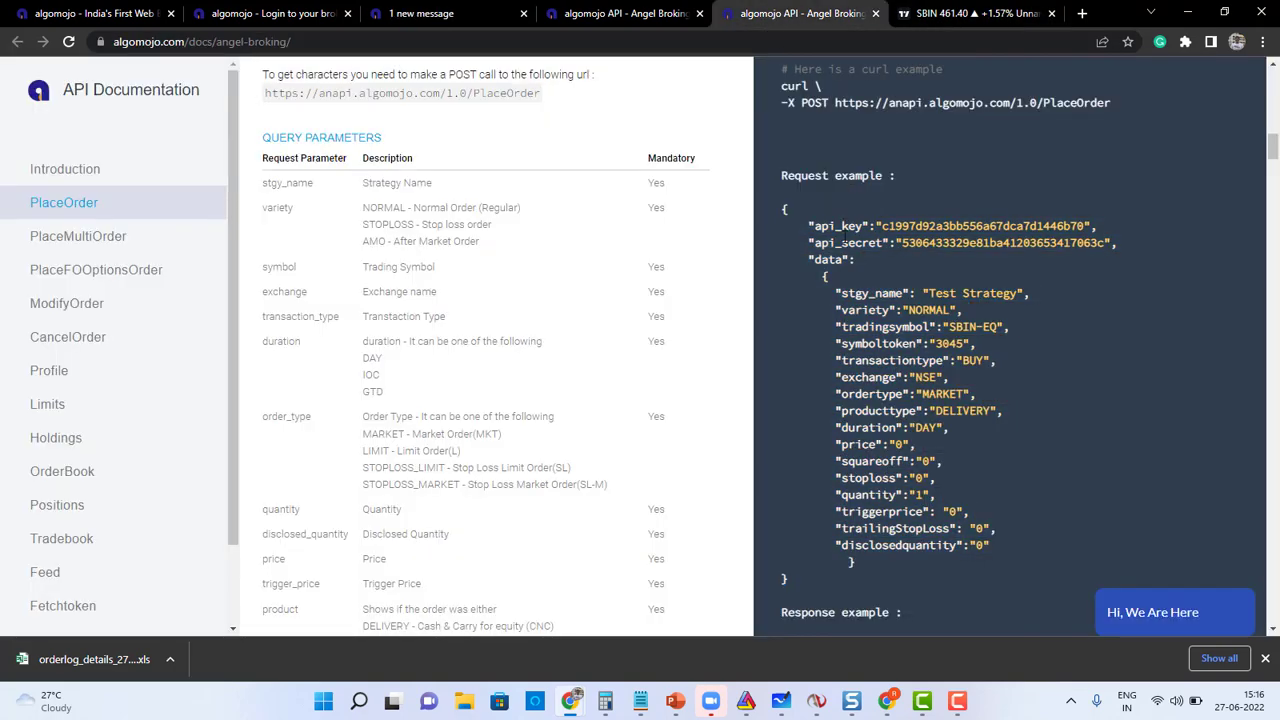
# Step: Review the empty symboltoken line in the Notepad order JSON, then show Algomojo's My API page
pyautogui.click(640, 700)
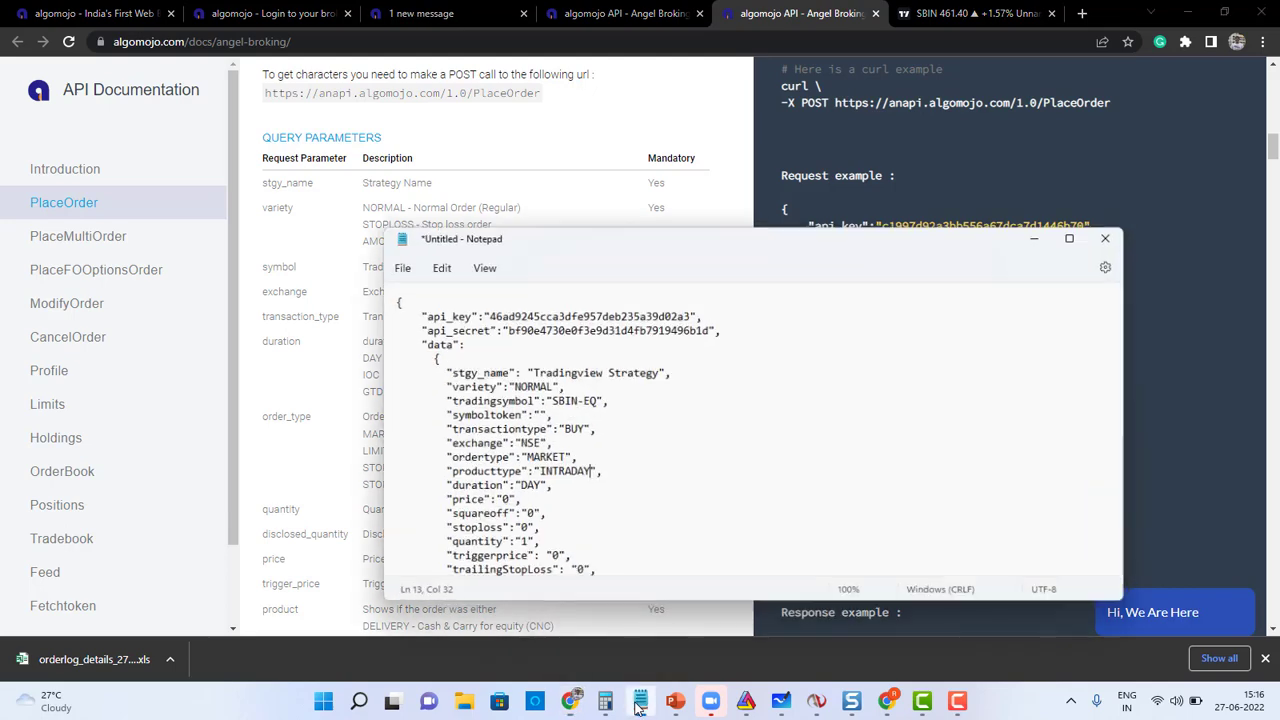
pyautogui.click(538, 408)
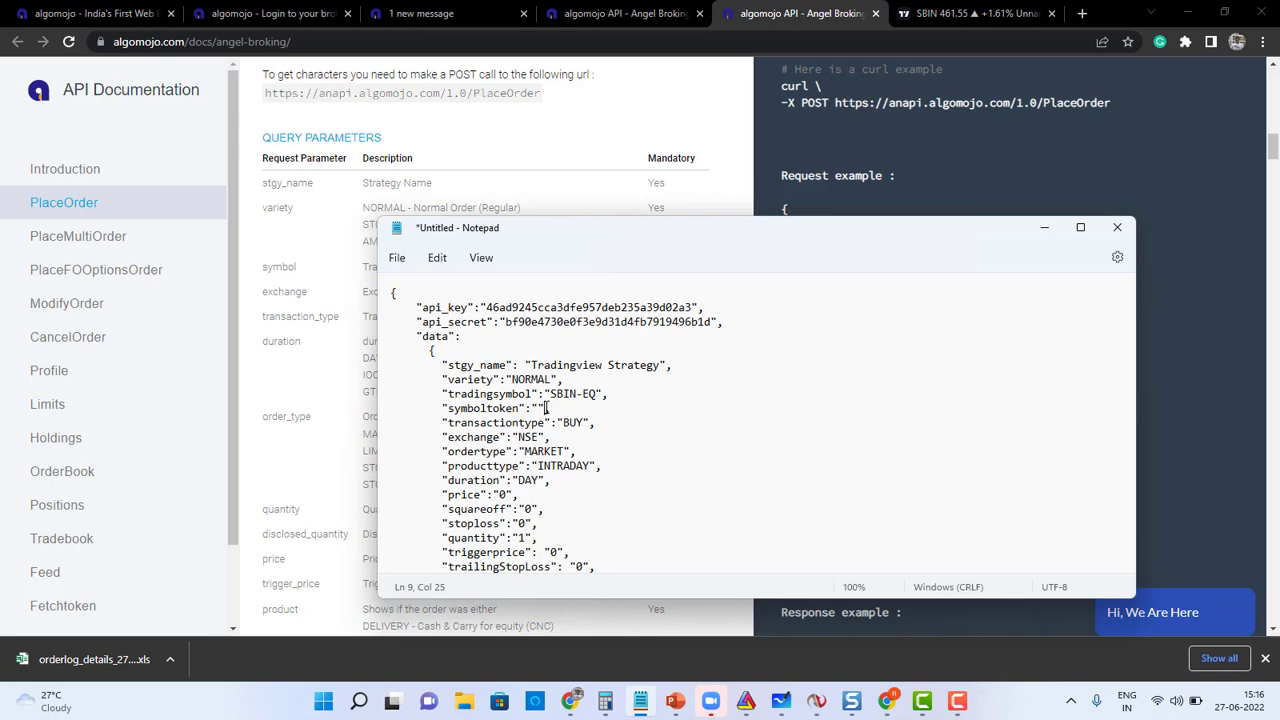
pyautogui.moveTo(531, 408); pyautogui.dragTo(546, 408)
pyautogui.click(614, 404)
pyautogui.moveTo(571, 413); pyautogui.dragTo(442, 413)
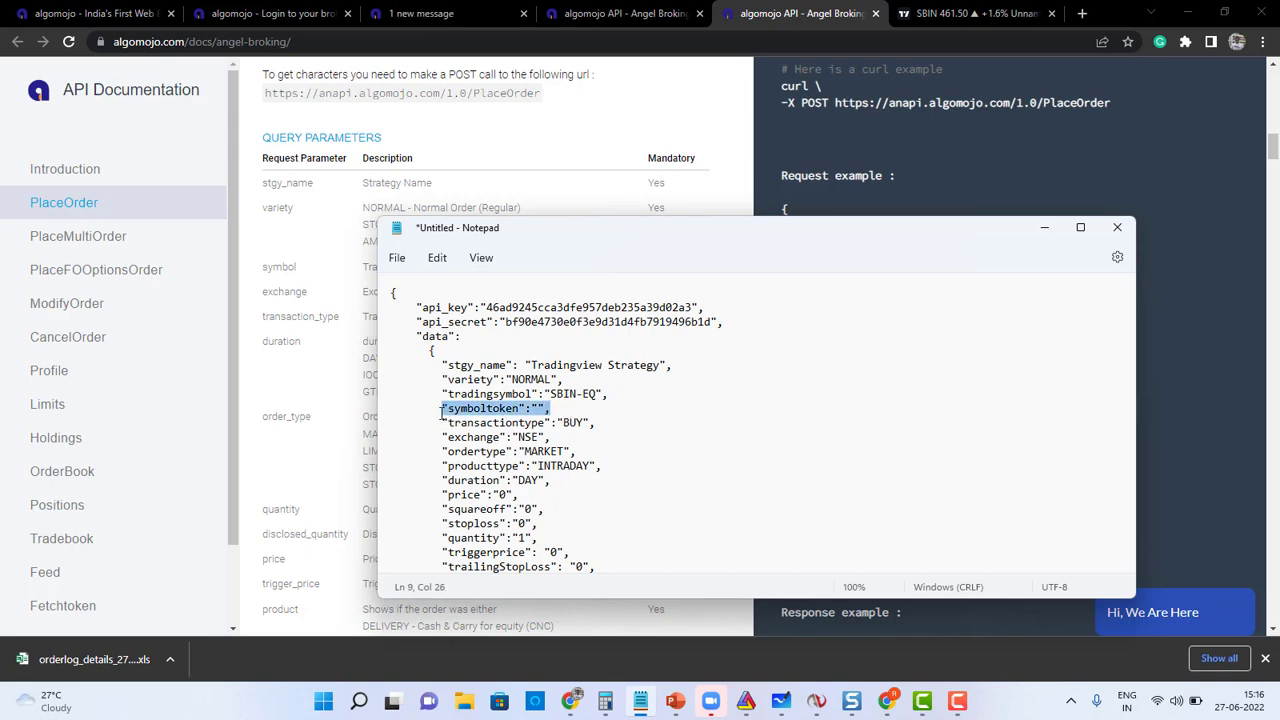
pyautogui.click(564, 413)
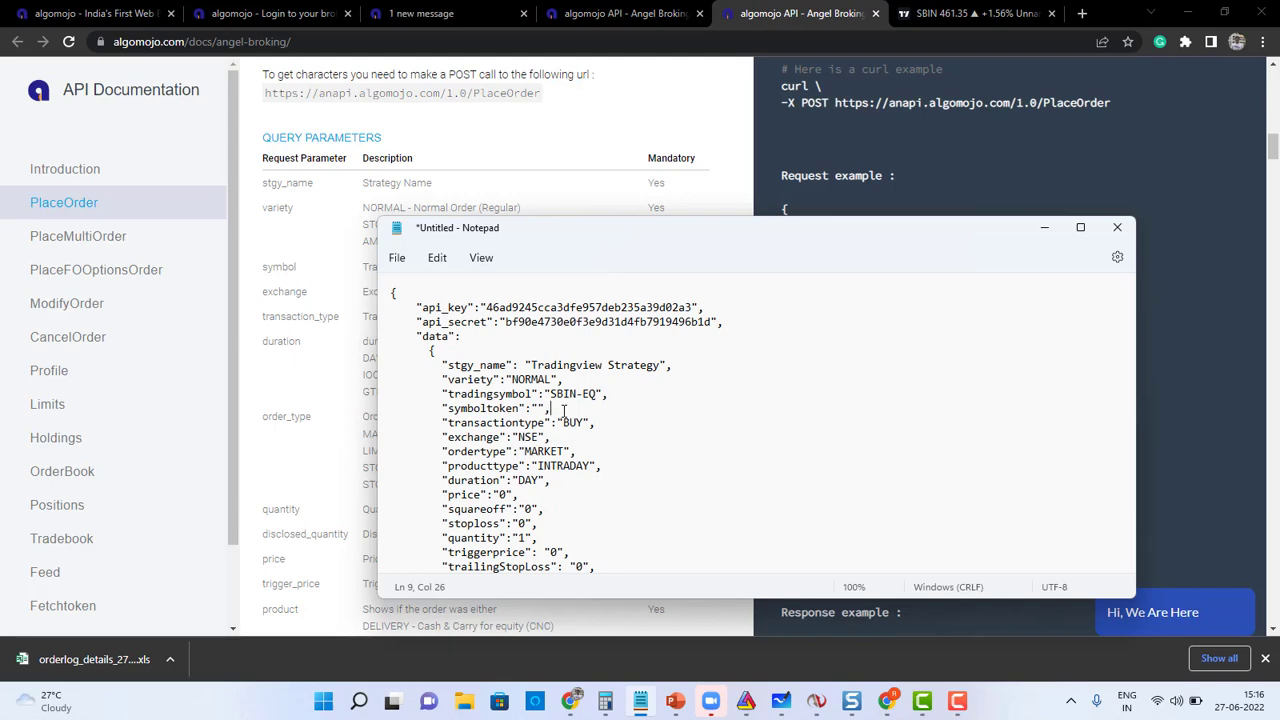
pyautogui.click(426, 16)
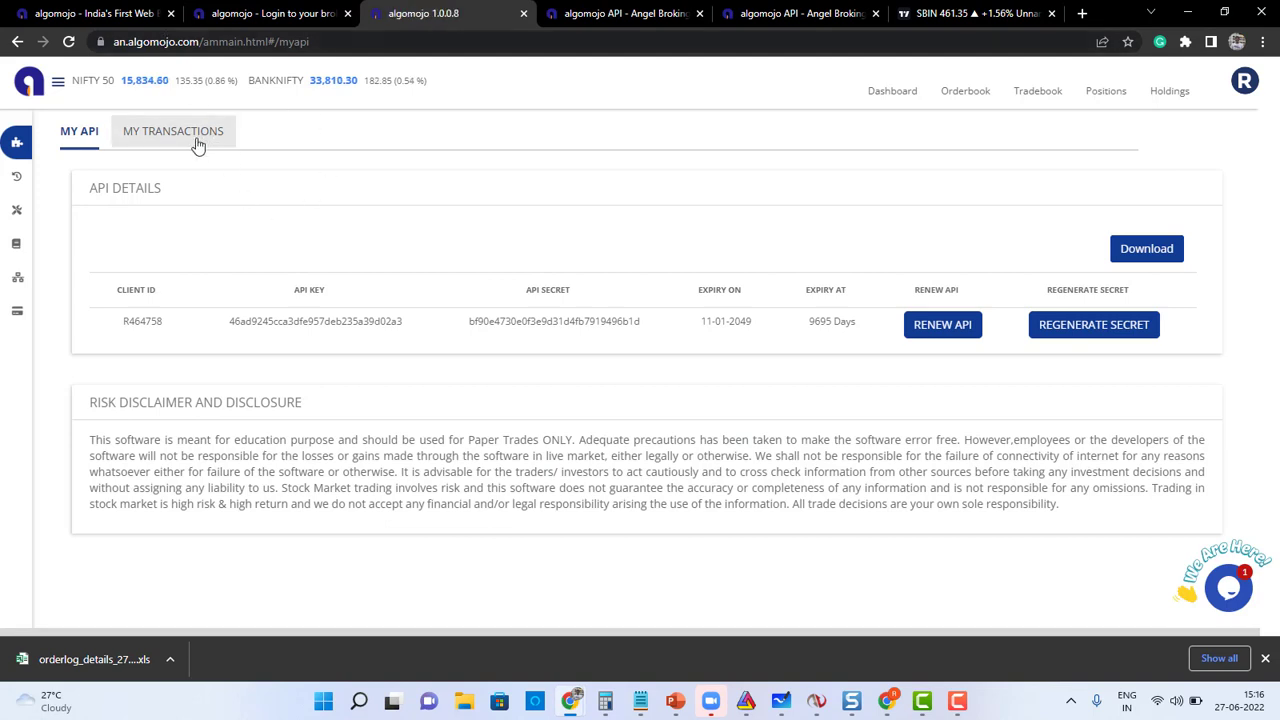
# Step: Open the Algomojo API docs at PlaceOrder and review its endpoint URL and request JSON
pyautogui.moveTo(28, 212)
pyautogui.click(37, 282)
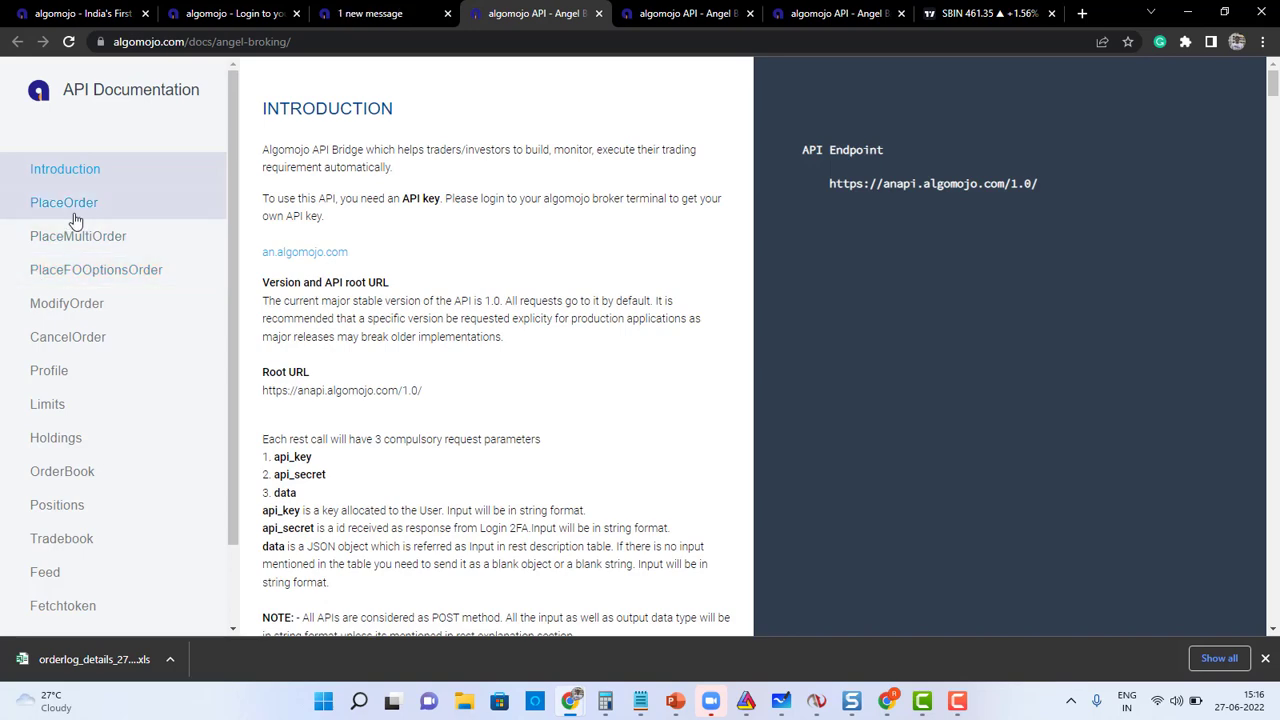
pyautogui.click(74, 213)
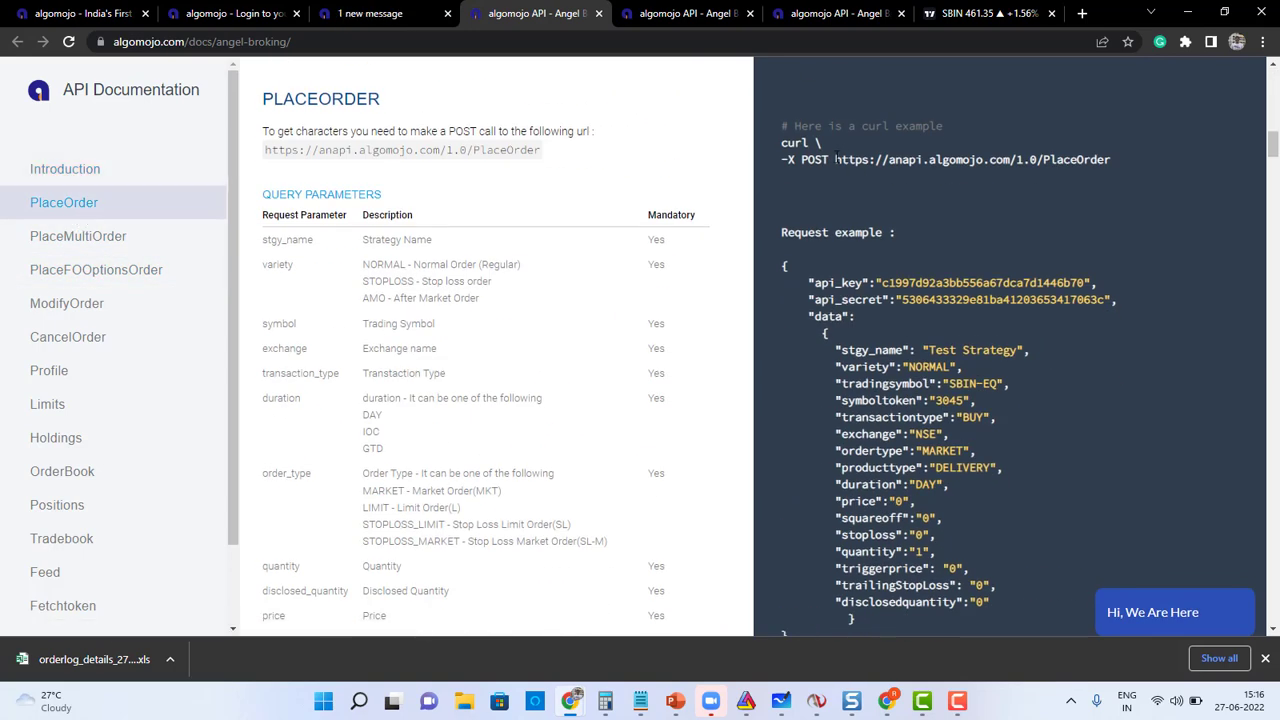
pyautogui.moveTo(836, 159); pyautogui.dragTo(1120, 152)
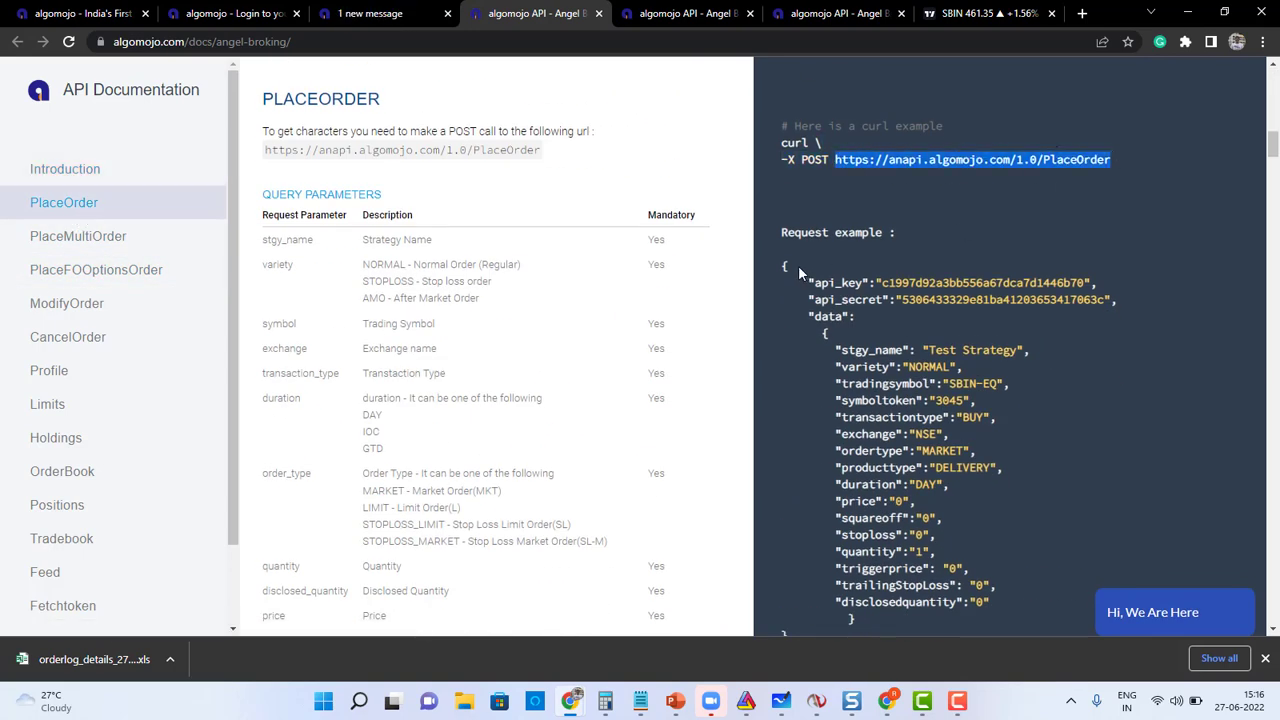
pyautogui.moveTo(775, 266); pyautogui.dragTo(796, 573)
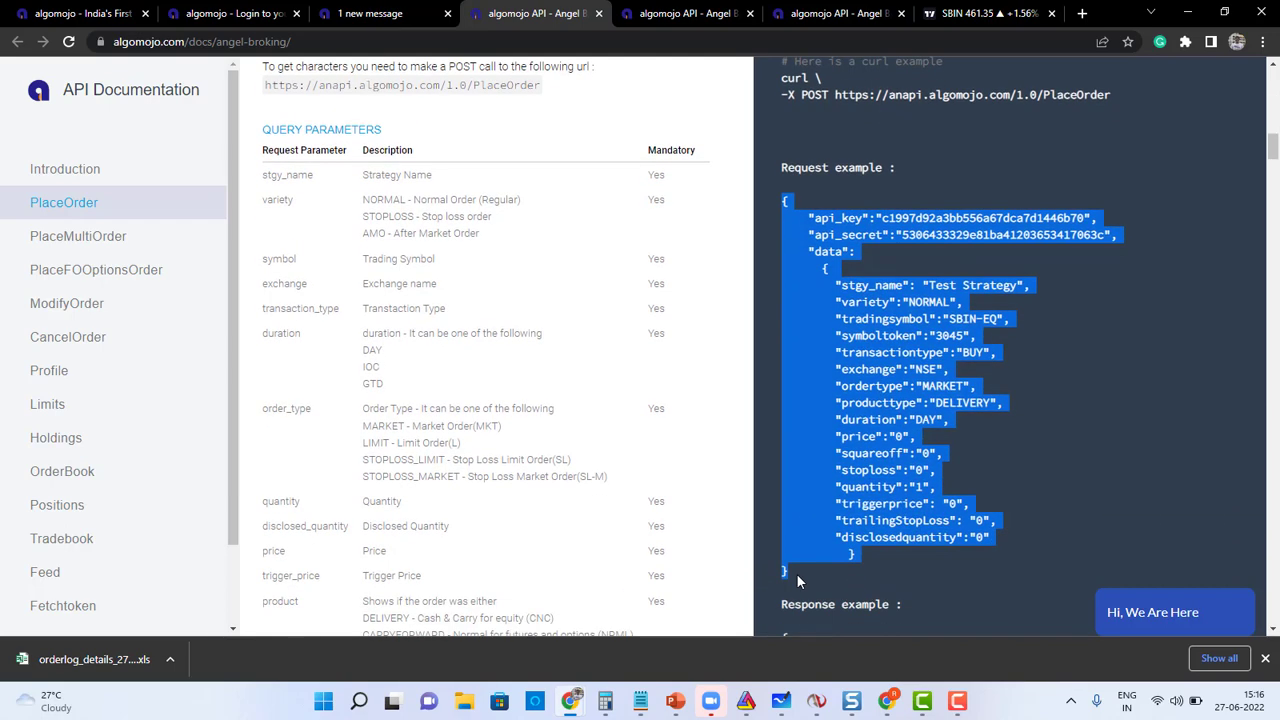
pyautogui.click(796, 573)
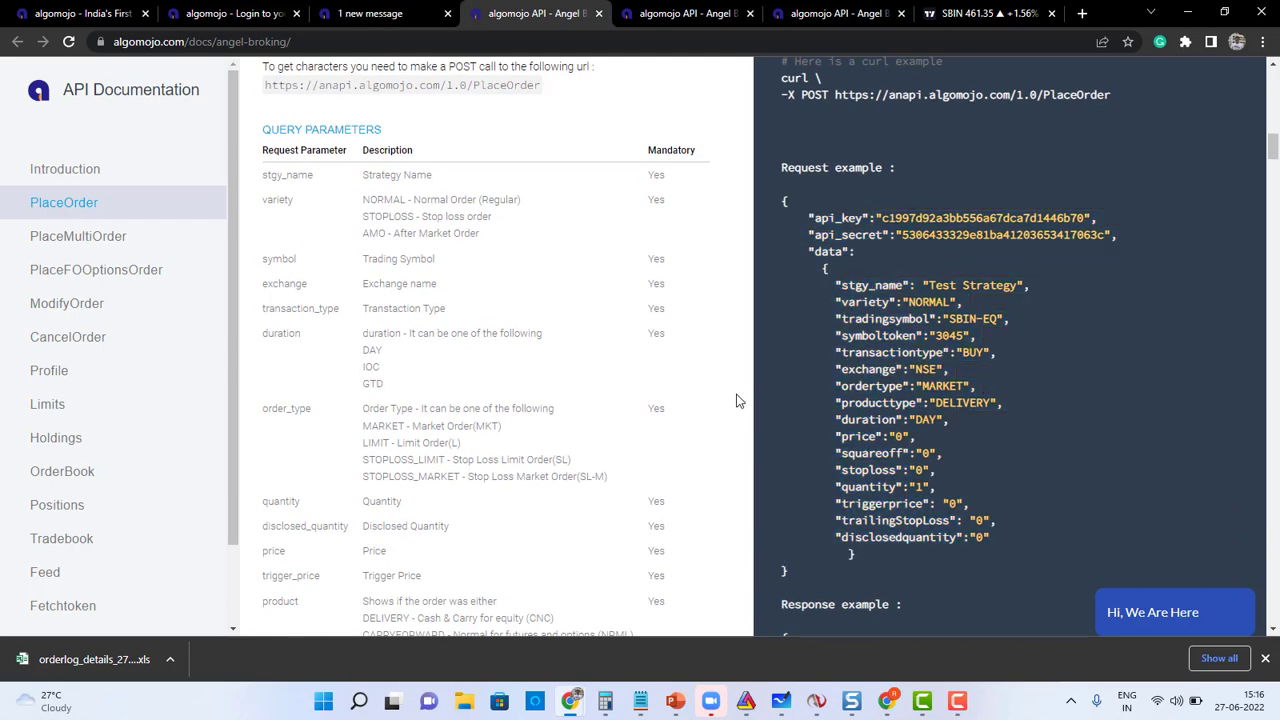
# Step: Select the entire order JSON in Notepad for copying
pyautogui.hotkey('alt', 'Tab')
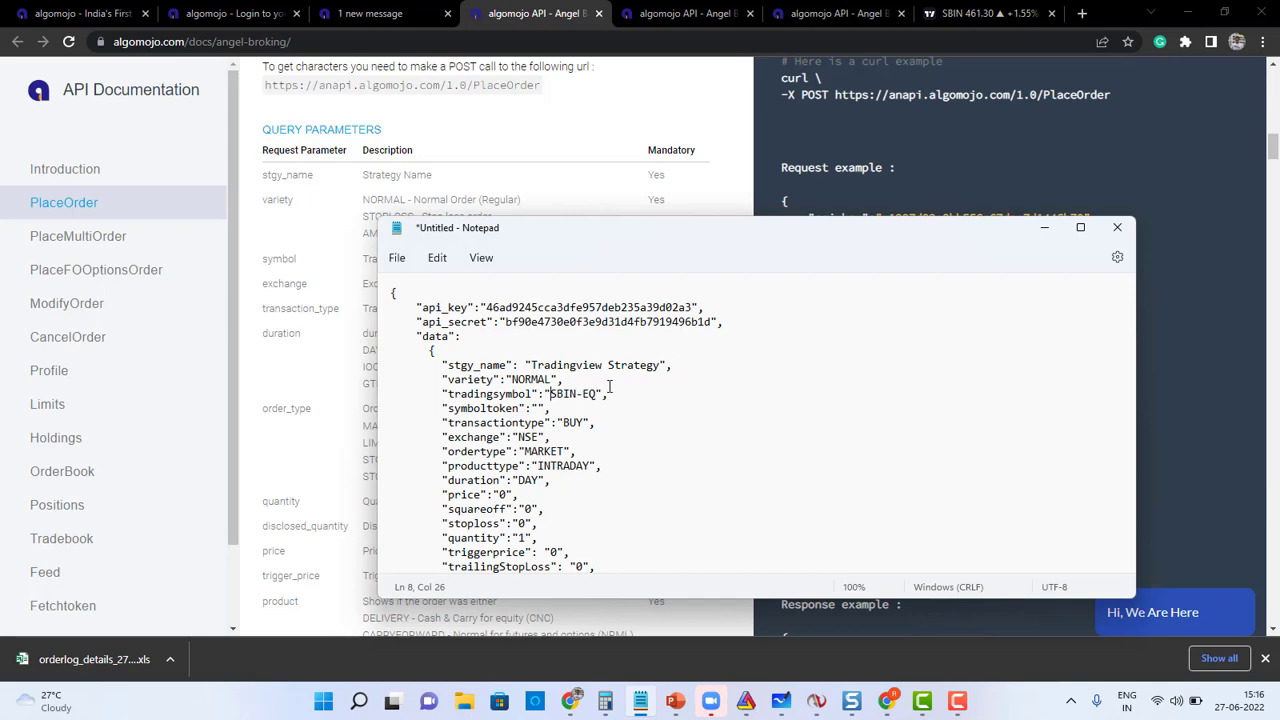
pyautogui.hotkey('shift', 'Home')
pyautogui.click(574, 422)
pyautogui.hotkey('ctrl', 'a')
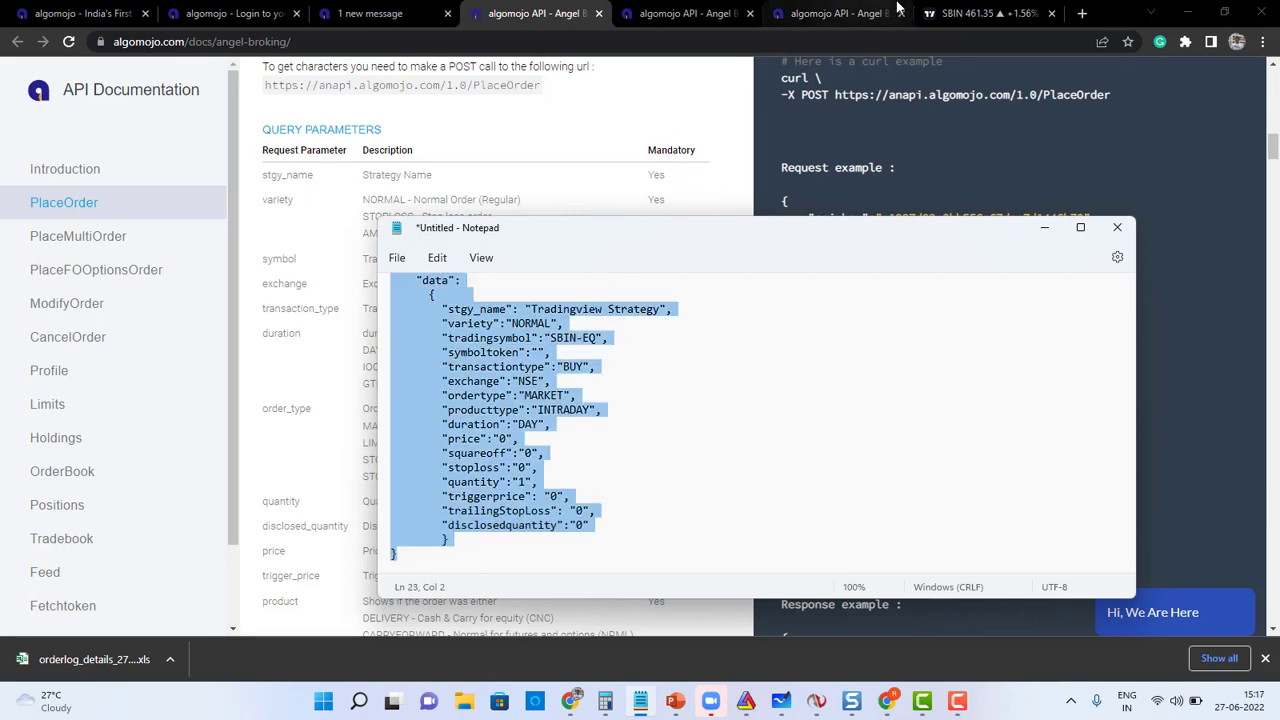
# Step: Paste the order JSON as the SBIN alert's message
pyautogui.click(965, 14)
pyautogui.click(965, 14)
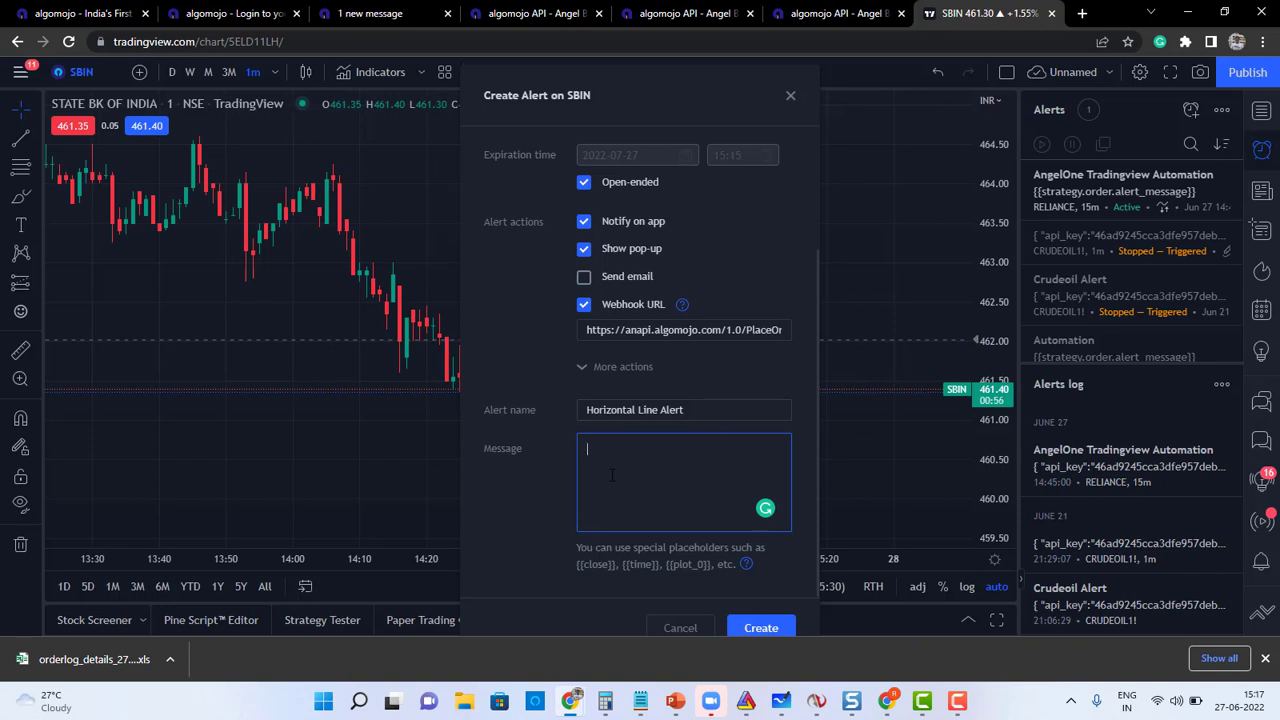
pyautogui.hotkey('ctrl', 'v')
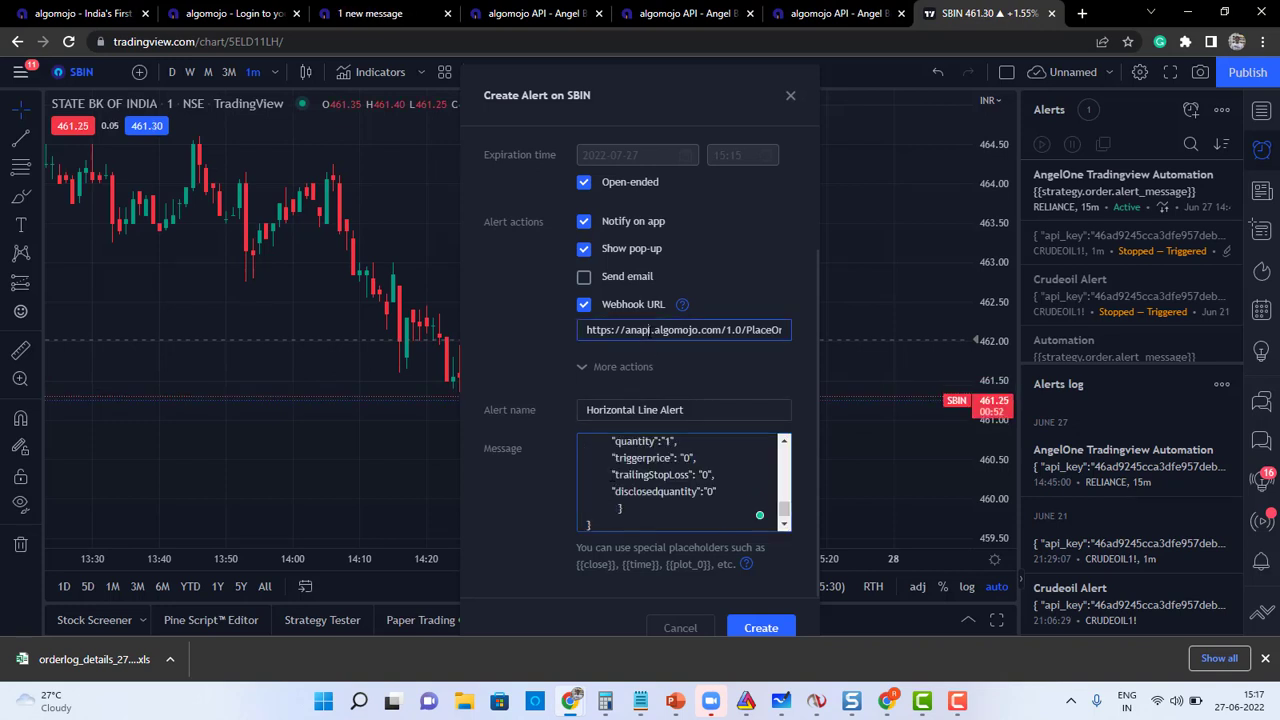
pyautogui.click(651, 330)
pyautogui.click(616, 491)
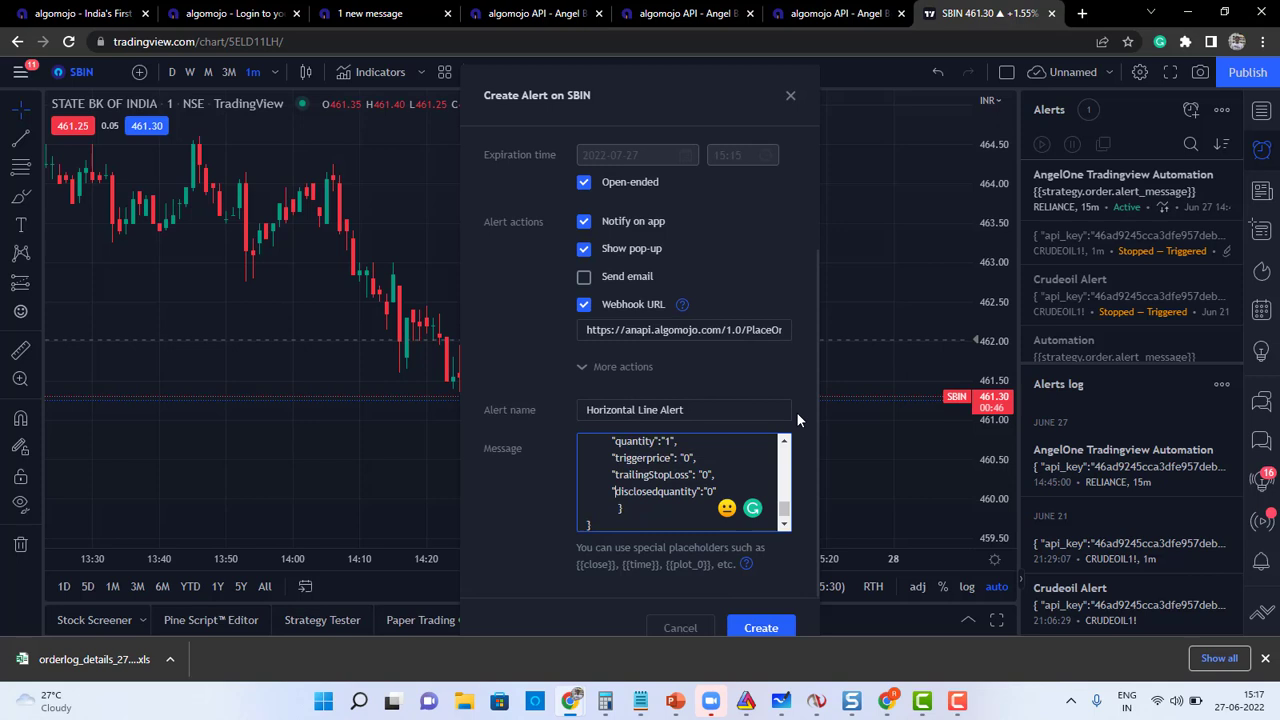
pyautogui.scroll(2, 814, 356)
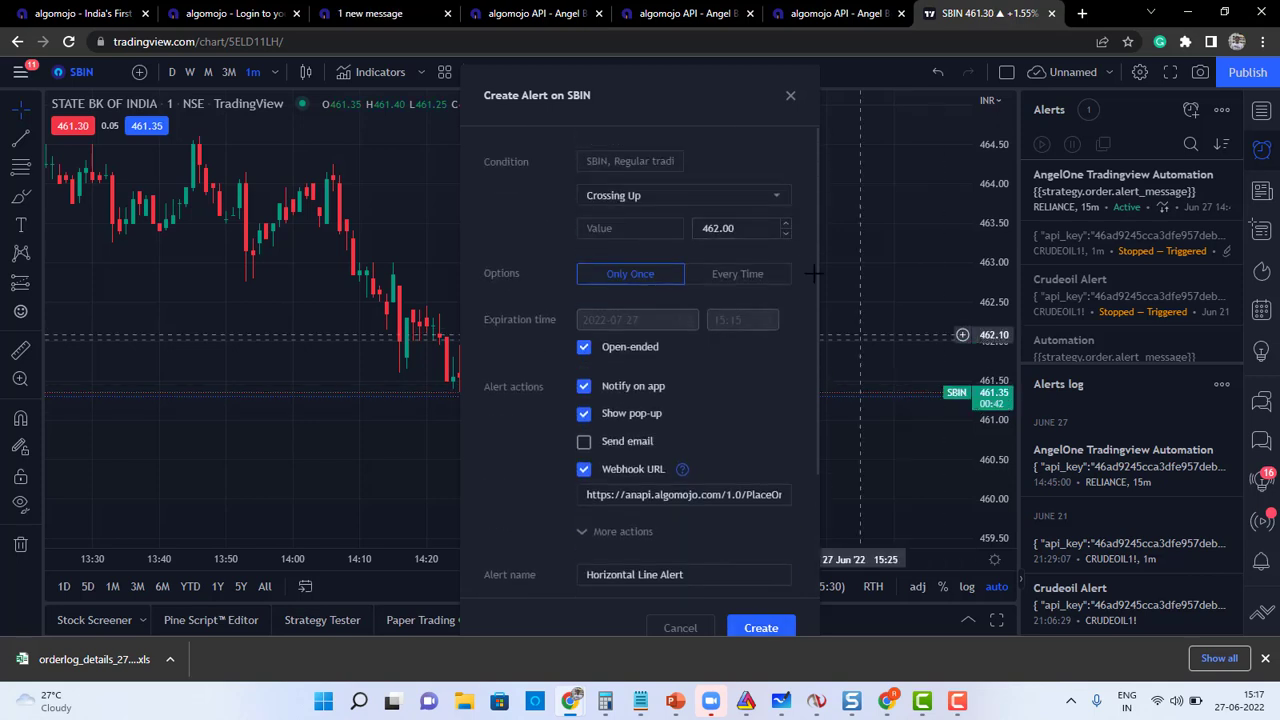
# Step: Change the alert value from 462.00 to 461.50 and create the alert
pyautogui.click(735, 227)
pyautogui.press('BackSpace')
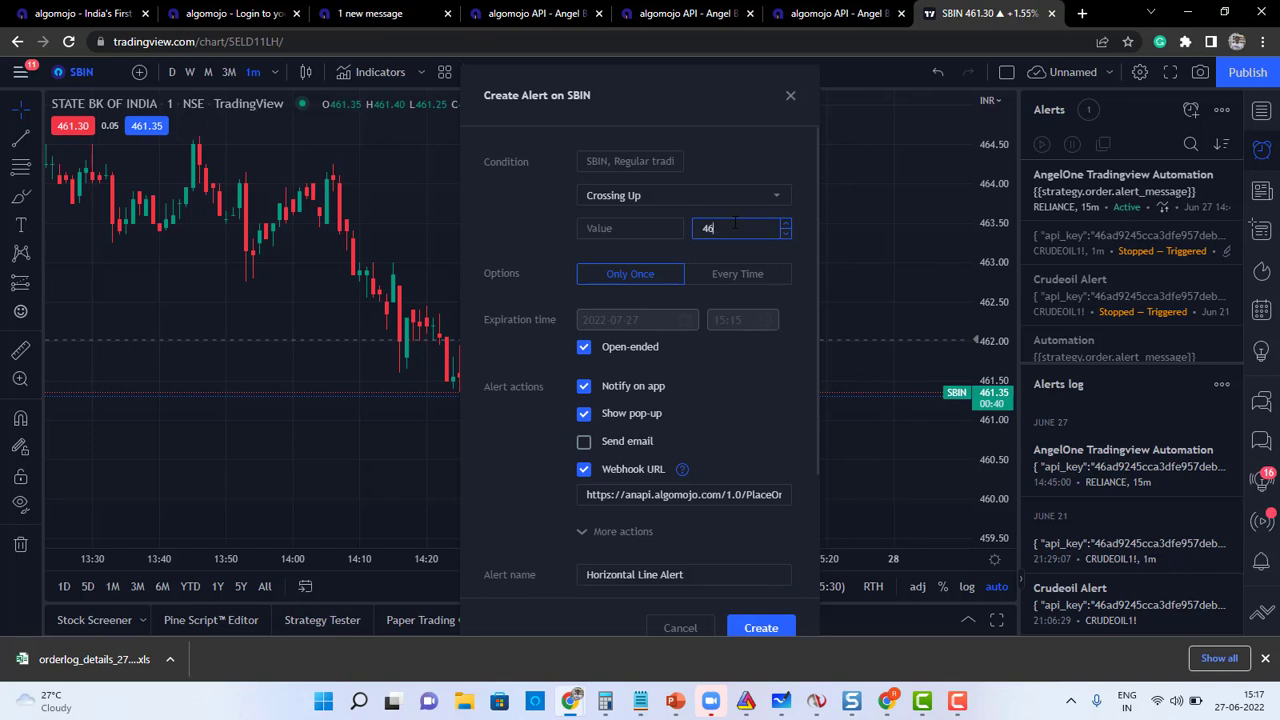
pyautogui.write('1.50')
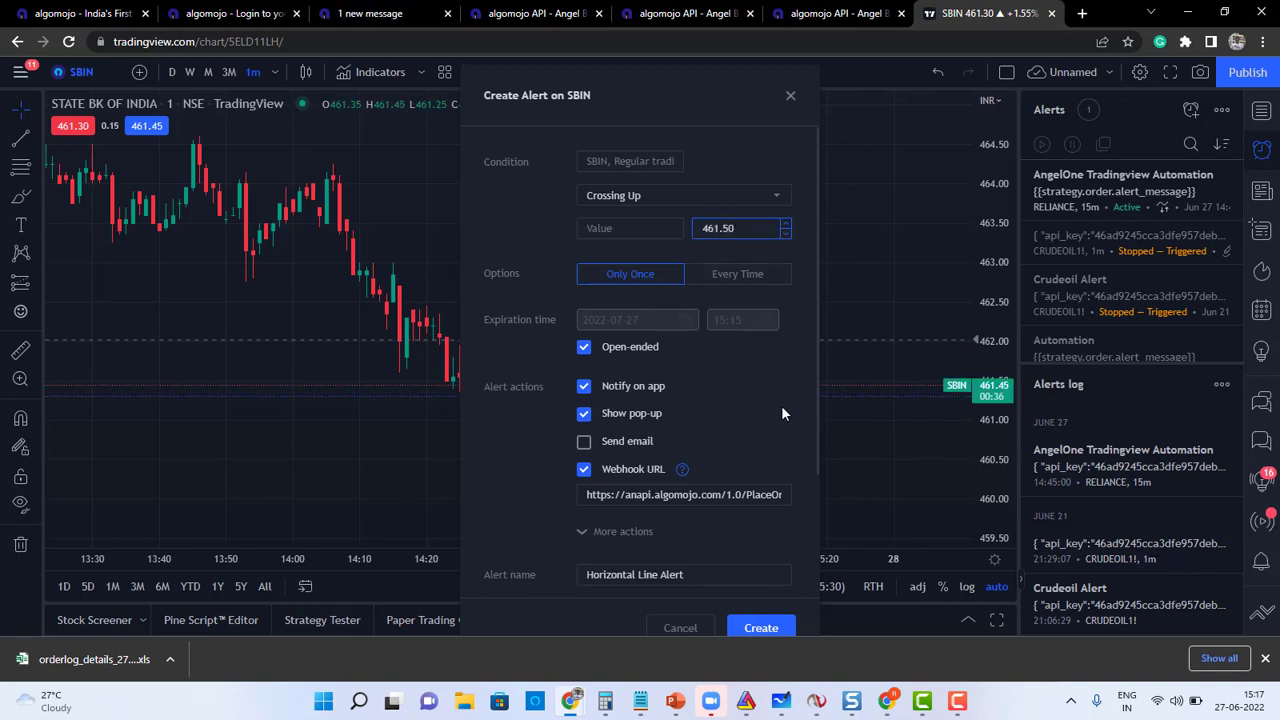
pyautogui.click(758, 628)
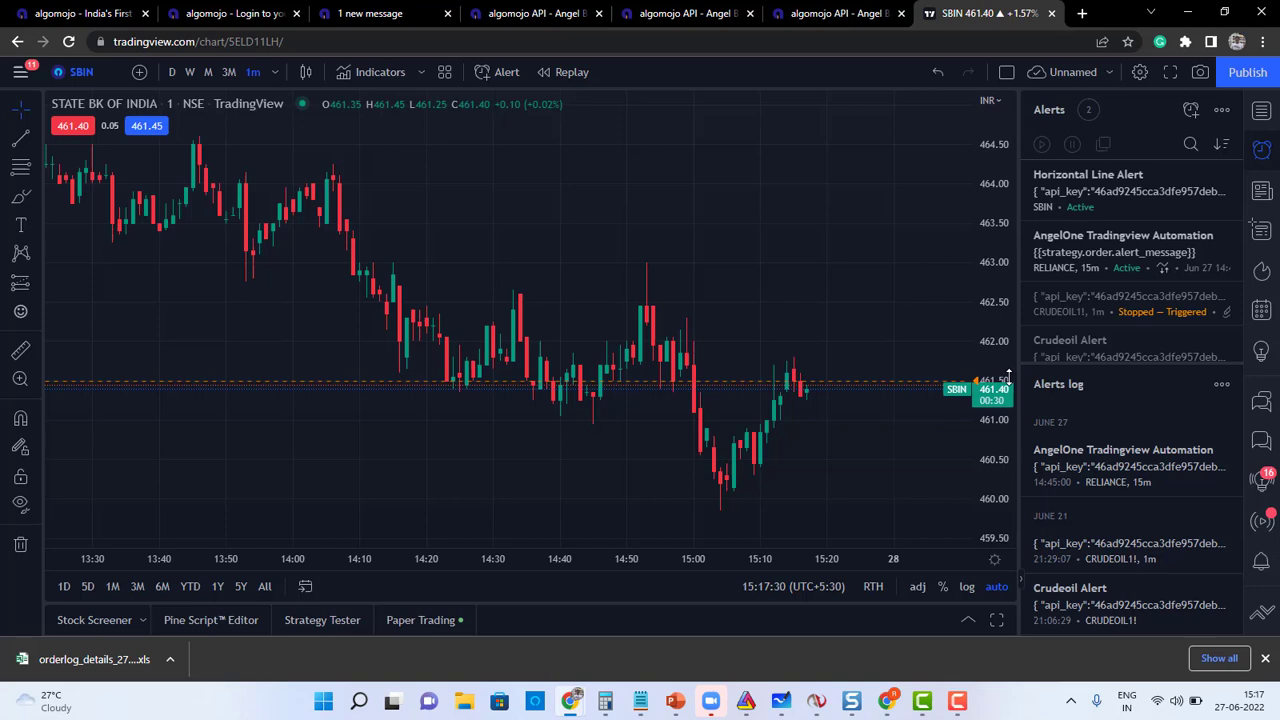
# Step: Zoom in twice on recent SBIN candles and dismiss the triggered Horizontal Line Alert notice
pyautogui.moveTo(1108, 183)
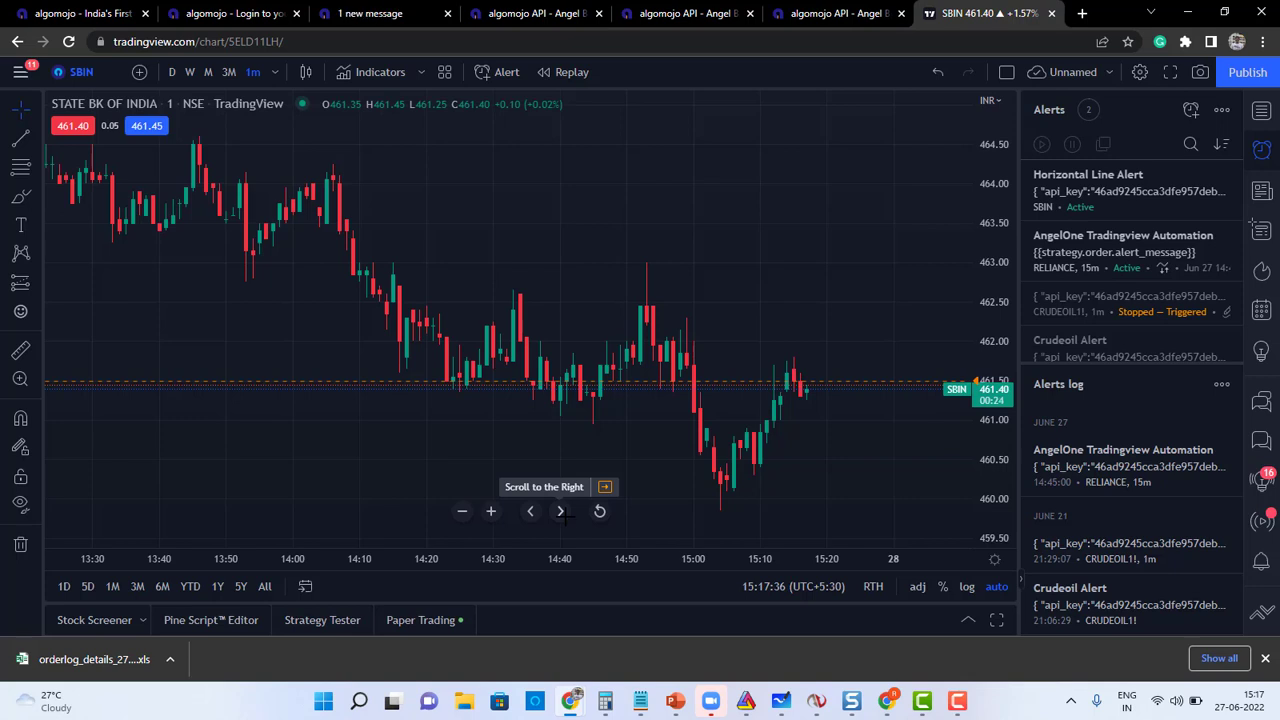
pyautogui.click(491, 511)
pyautogui.click(490, 514)
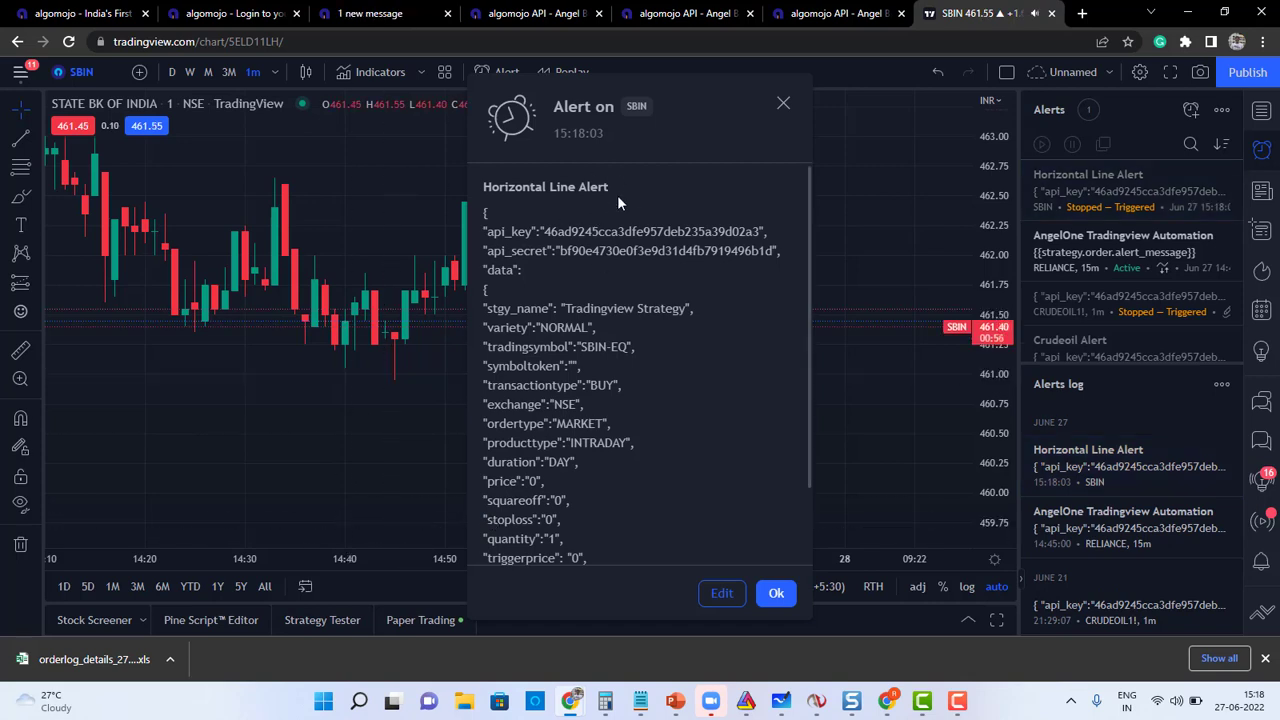
pyautogui.click(759, 591)
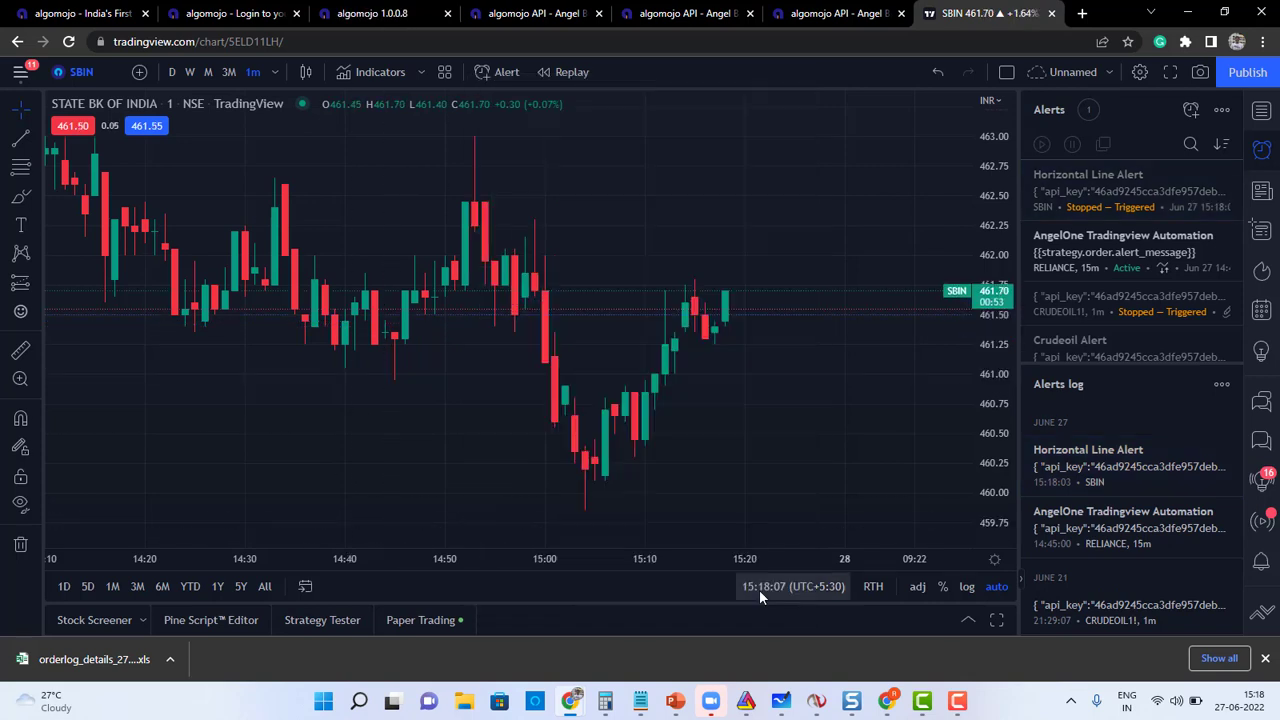
# Step: Check the Tradingview Strategy SBIN order in Algomojo's Orders Log, then view the Orderbook
pyautogui.click(365, 14)
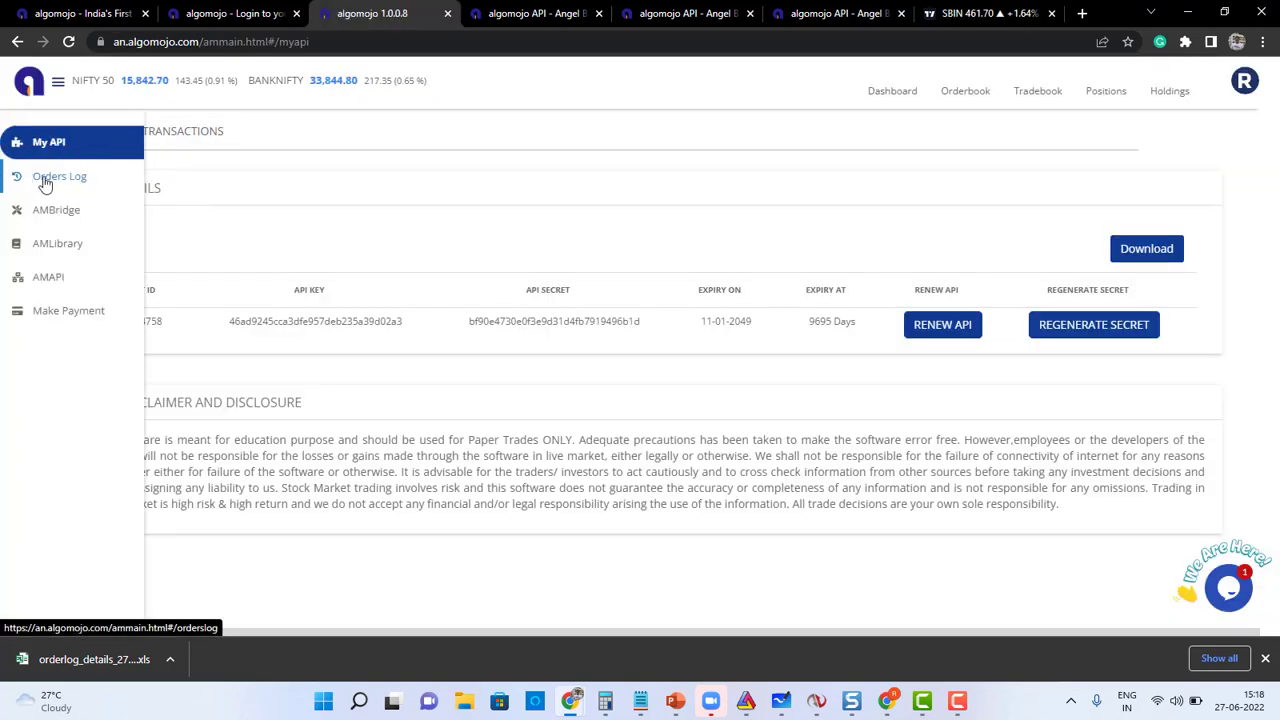
pyautogui.click(24, 176)
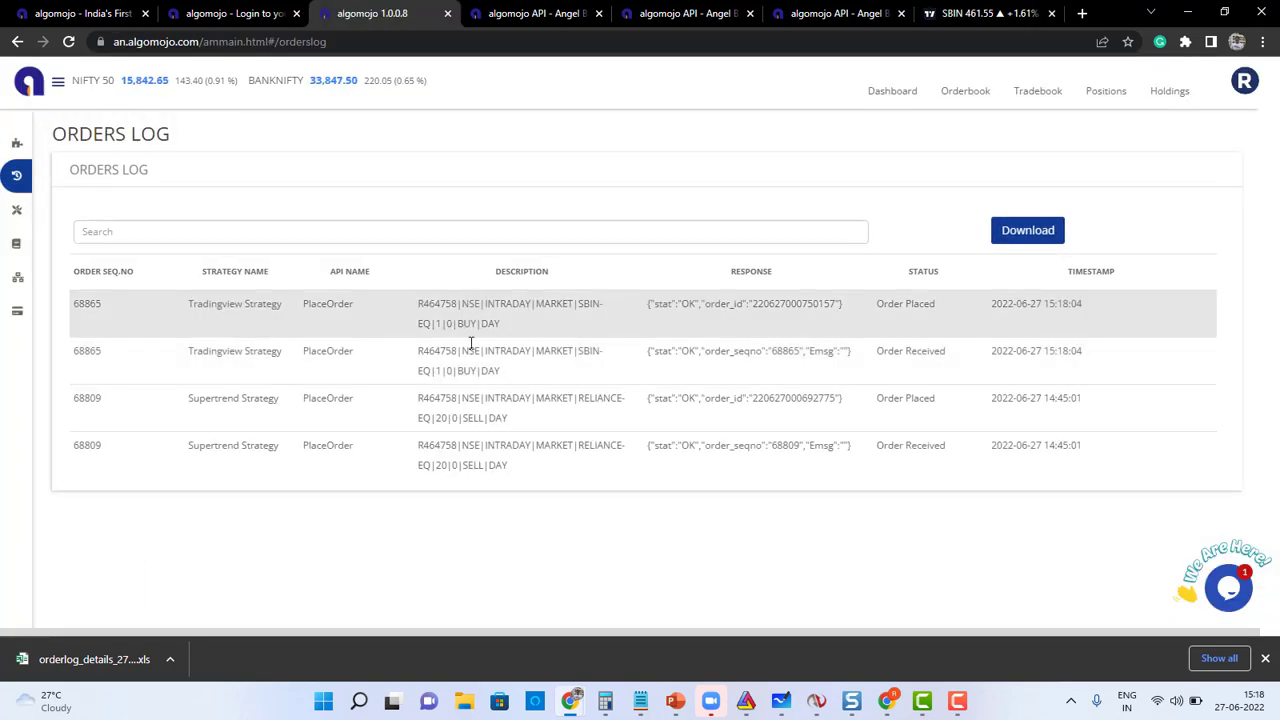
pyautogui.tripleClick(202, 352)
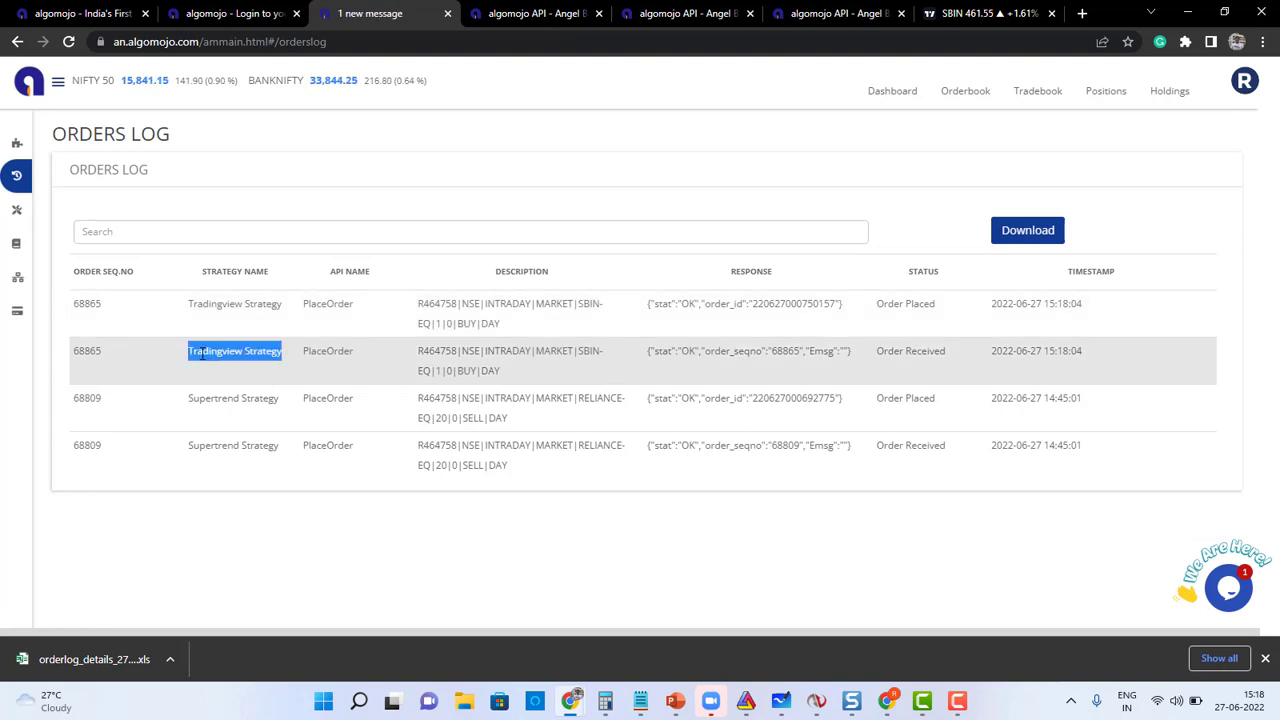
pyautogui.click(202, 352)
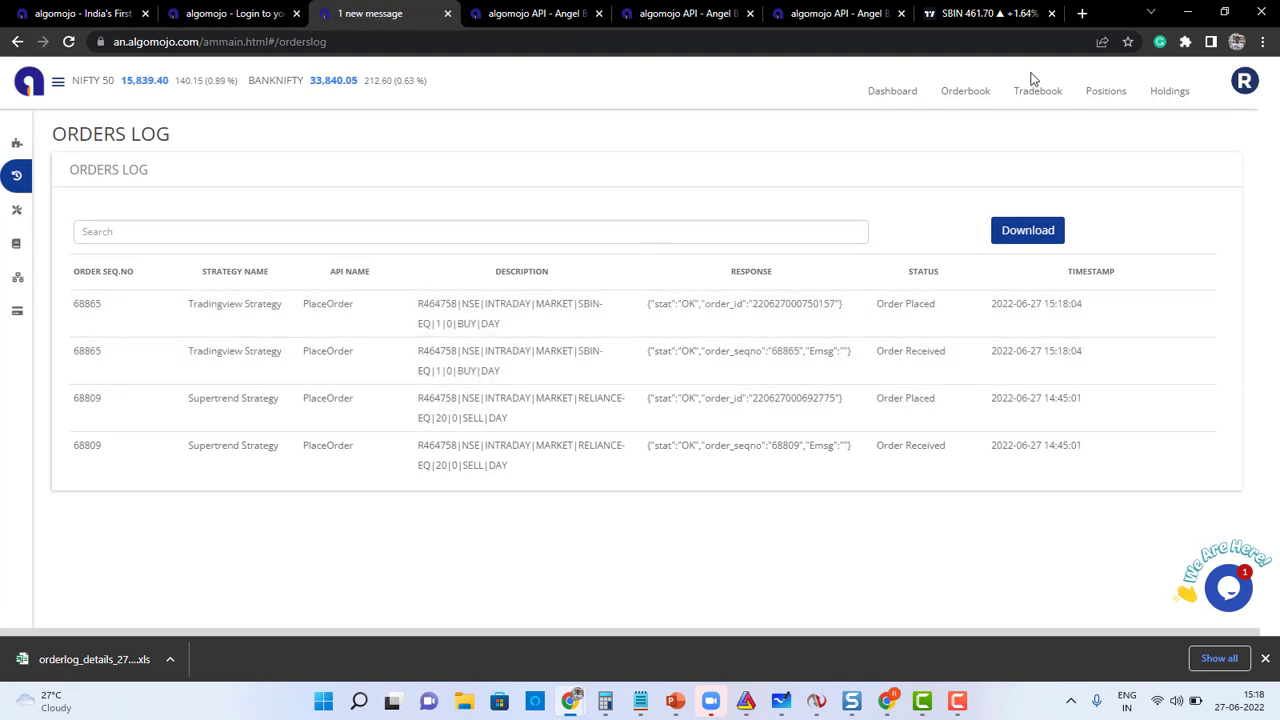
pyautogui.click(958, 93)
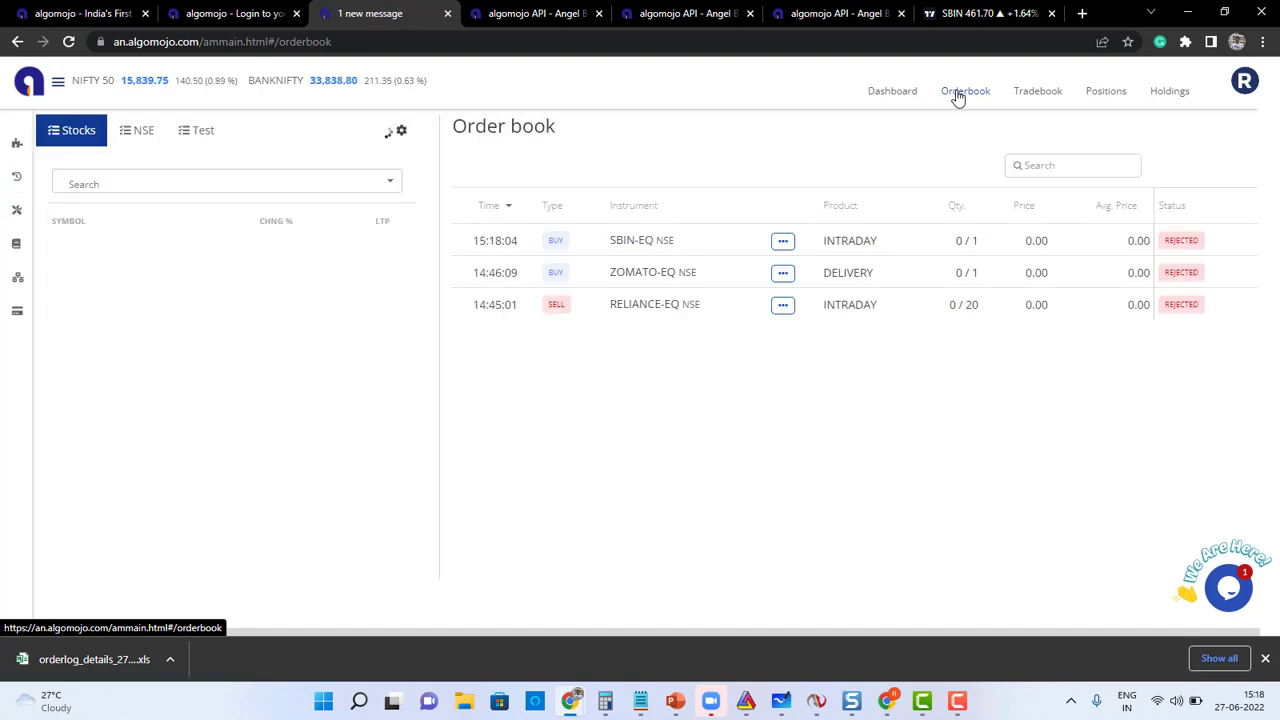
# Step: On the SBIN chart, draw a falling trend line from the 14:52 high to near 461.00
pyautogui.click(960, 12)
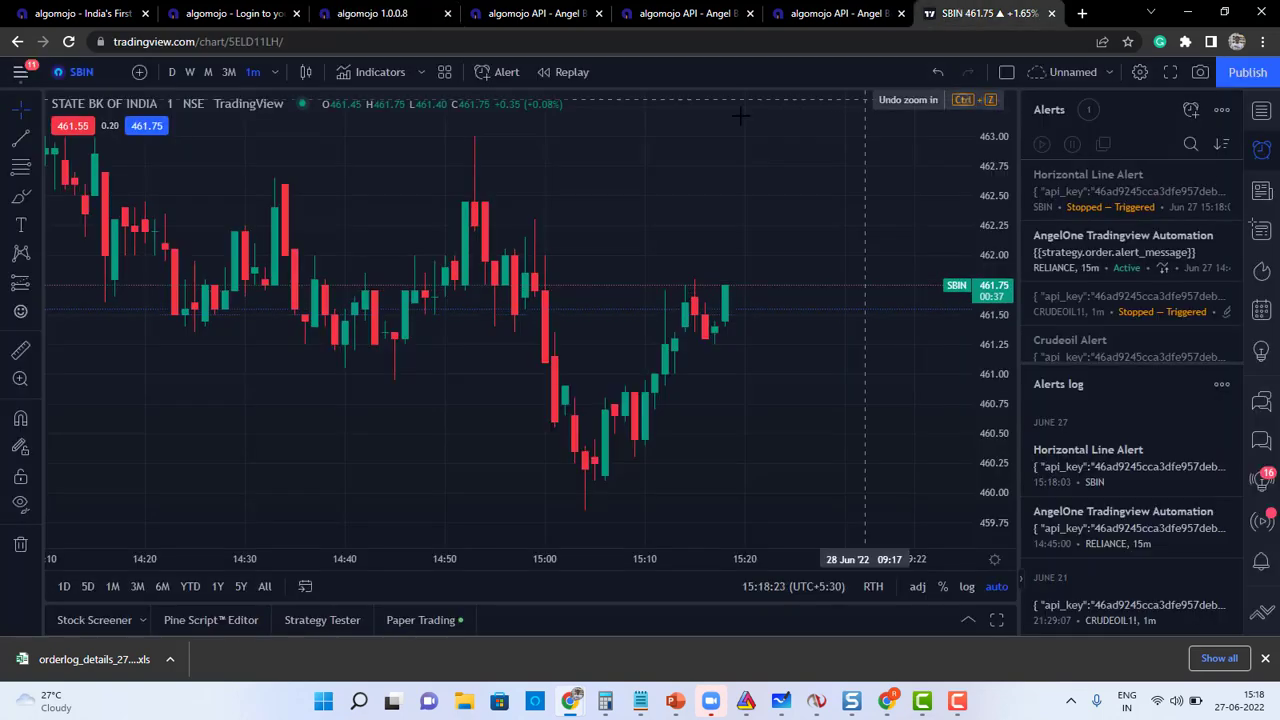
pyautogui.click(20, 138)
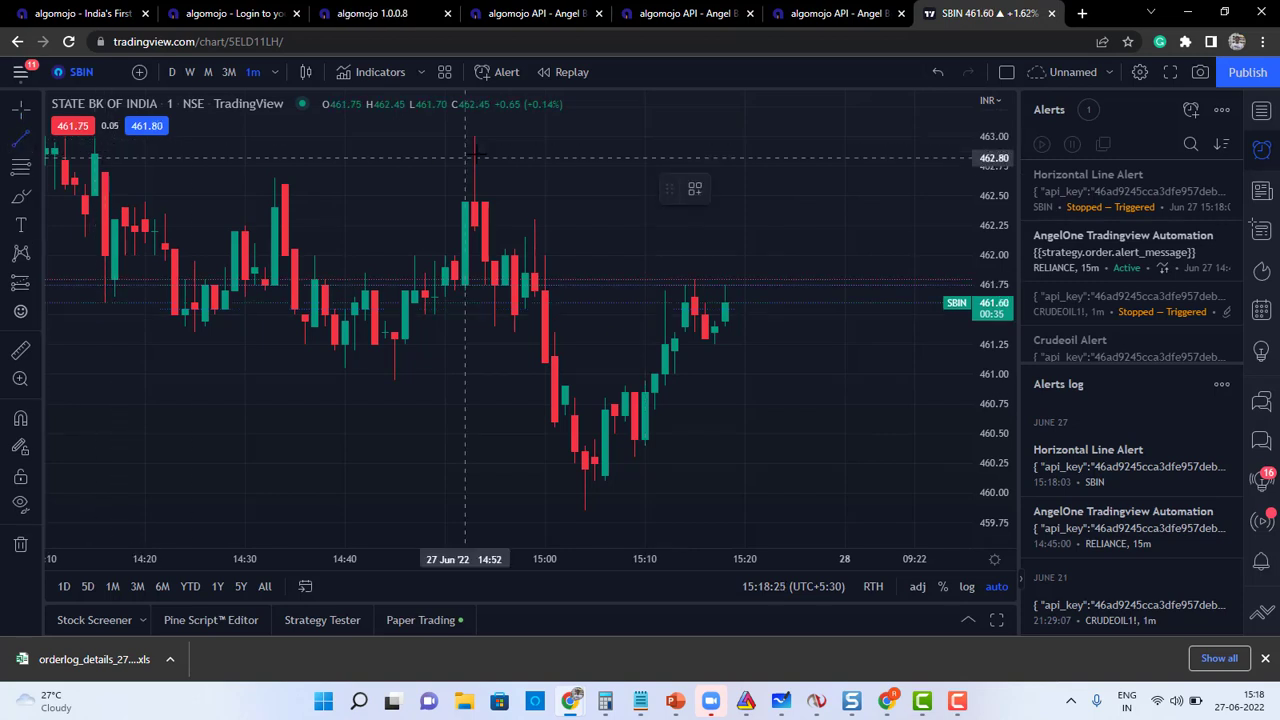
pyautogui.click(475, 141)
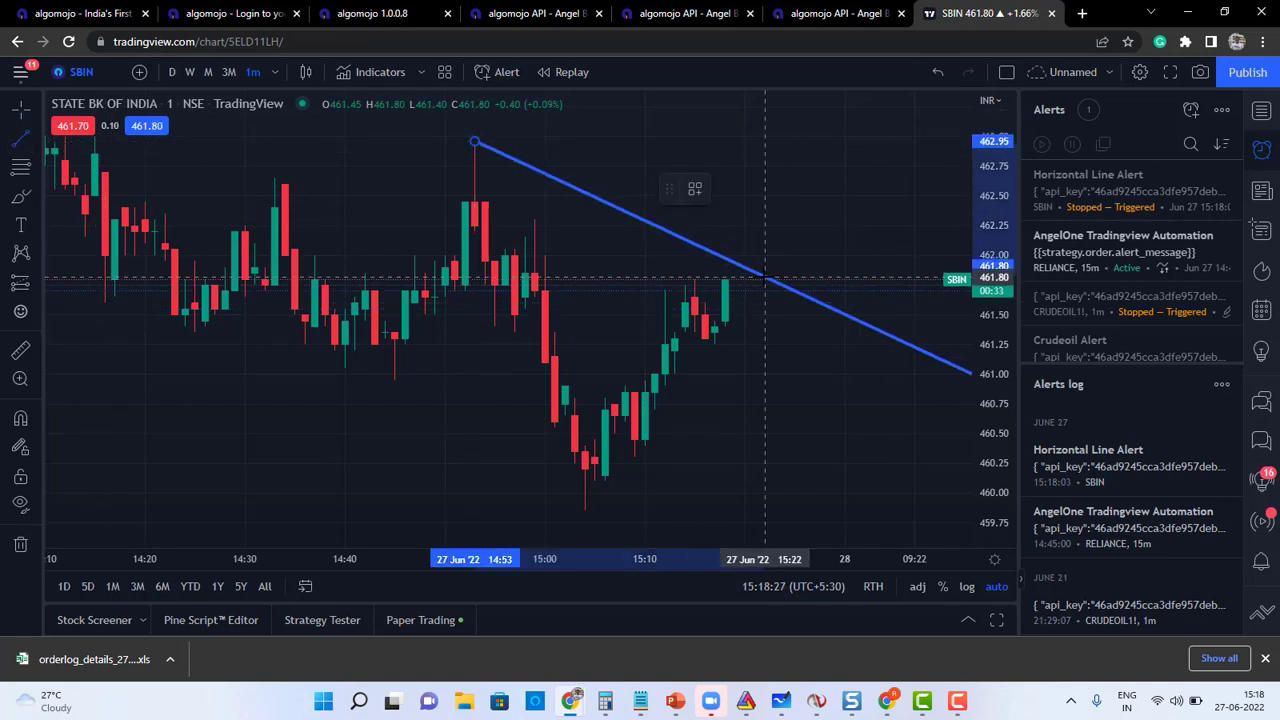
pyautogui.click(765, 278)
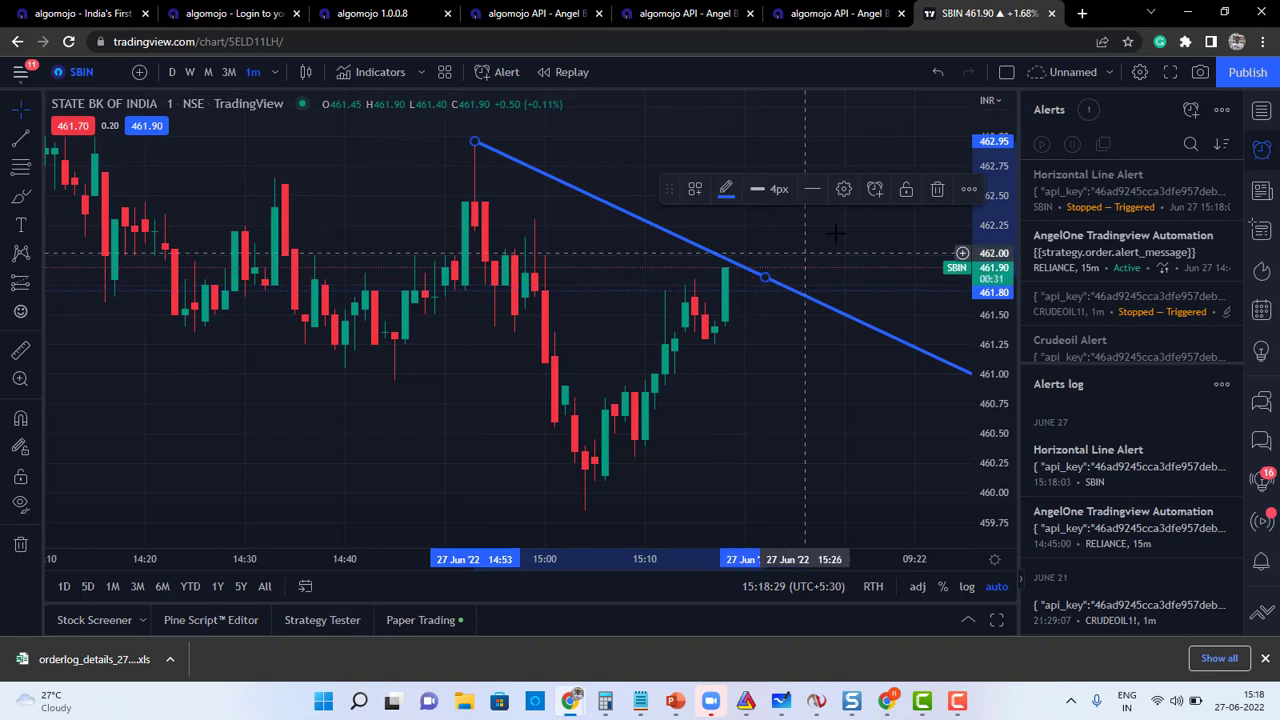
# Step: Create an alert on the trend line with the pasted order JSON as its message
pyautogui.click(874, 190)
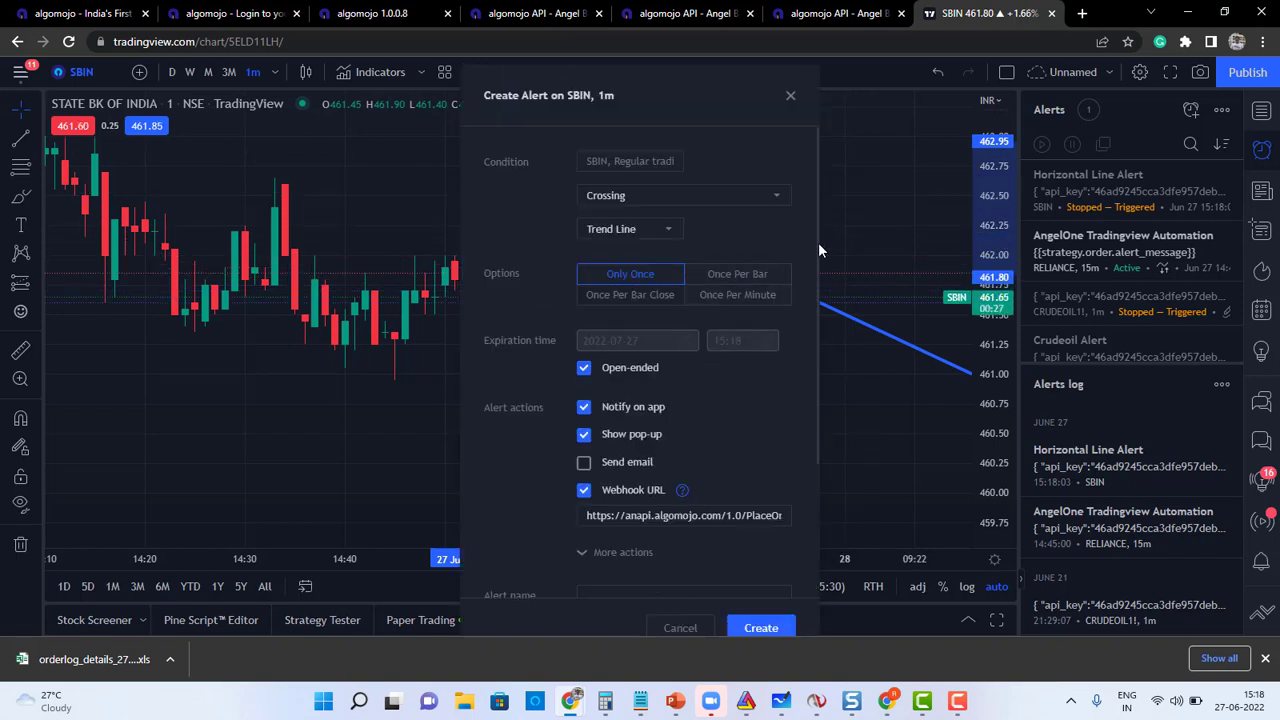
pyautogui.moveTo(818, 242); pyautogui.dragTo(832, 391)
pyautogui.click(661, 460)
pyautogui.hotkey('ctrl', 'a')
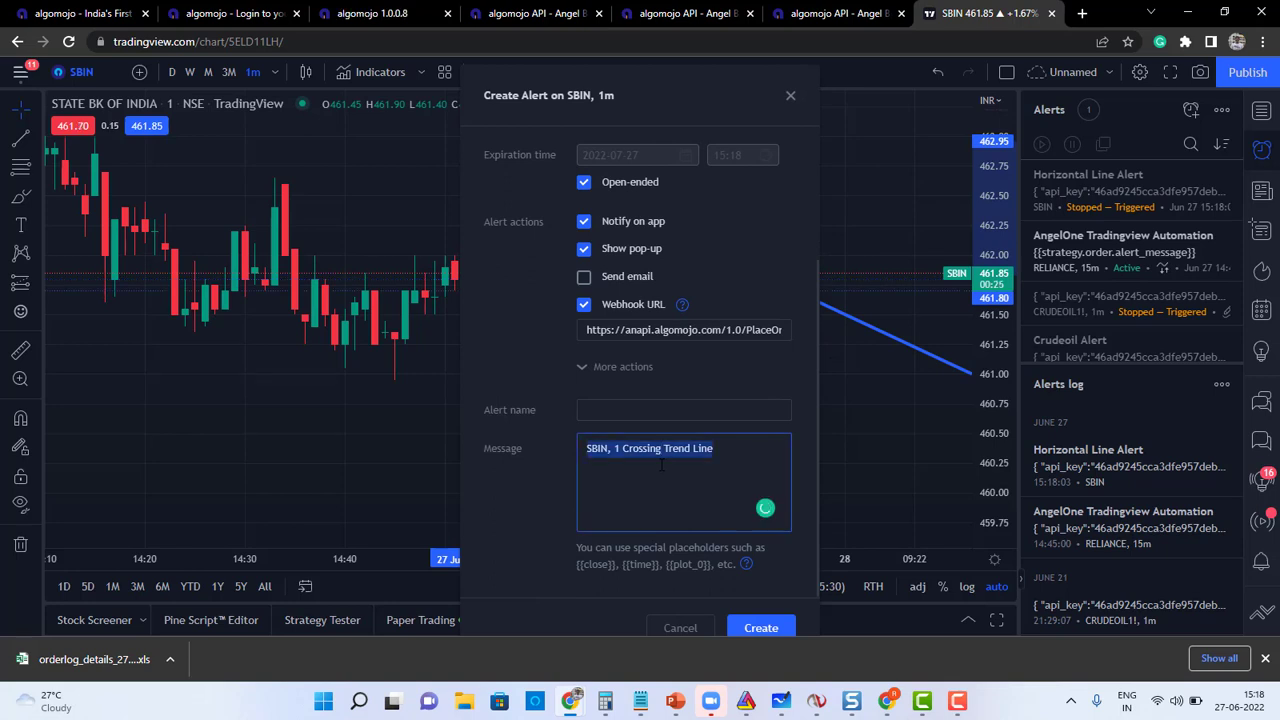
pyautogui.hotkey('ctrl', 'v')
pyautogui.click(760, 628)
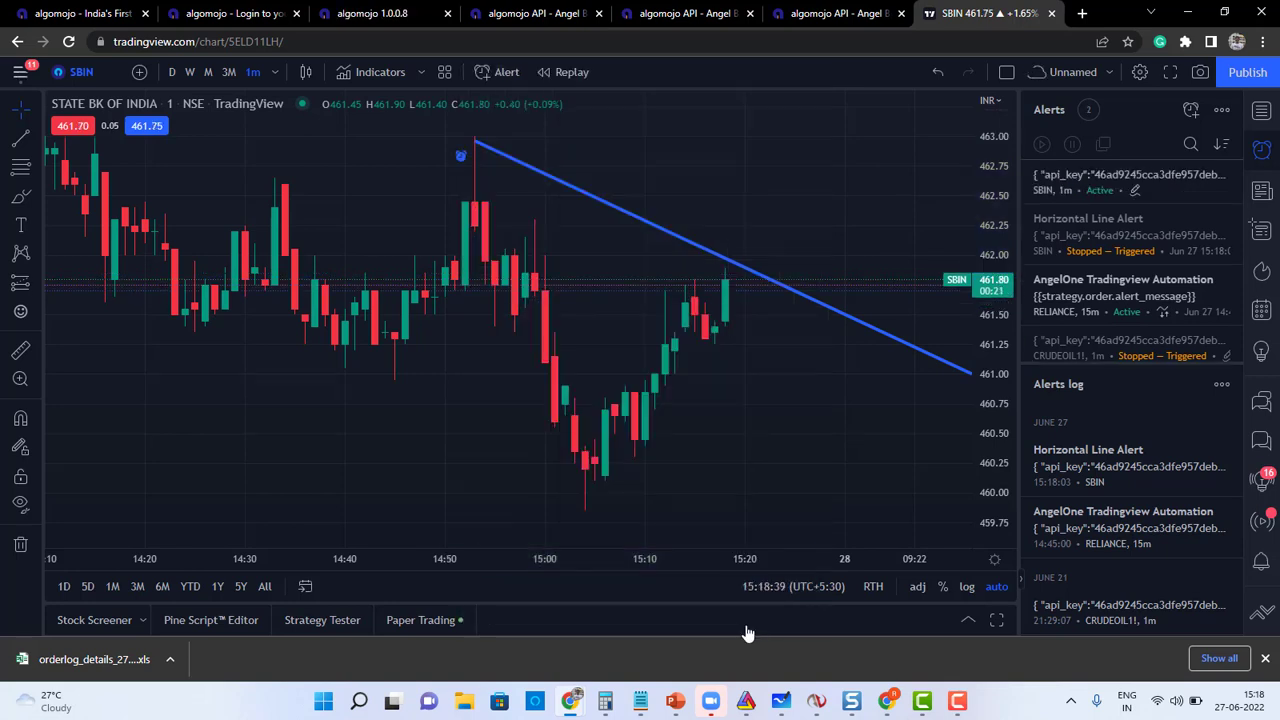
# Step: Edit the new alert: name it 'Trend Line Alert', set the condition to Crossing Up, and save
pyautogui.moveTo(1175, 173)
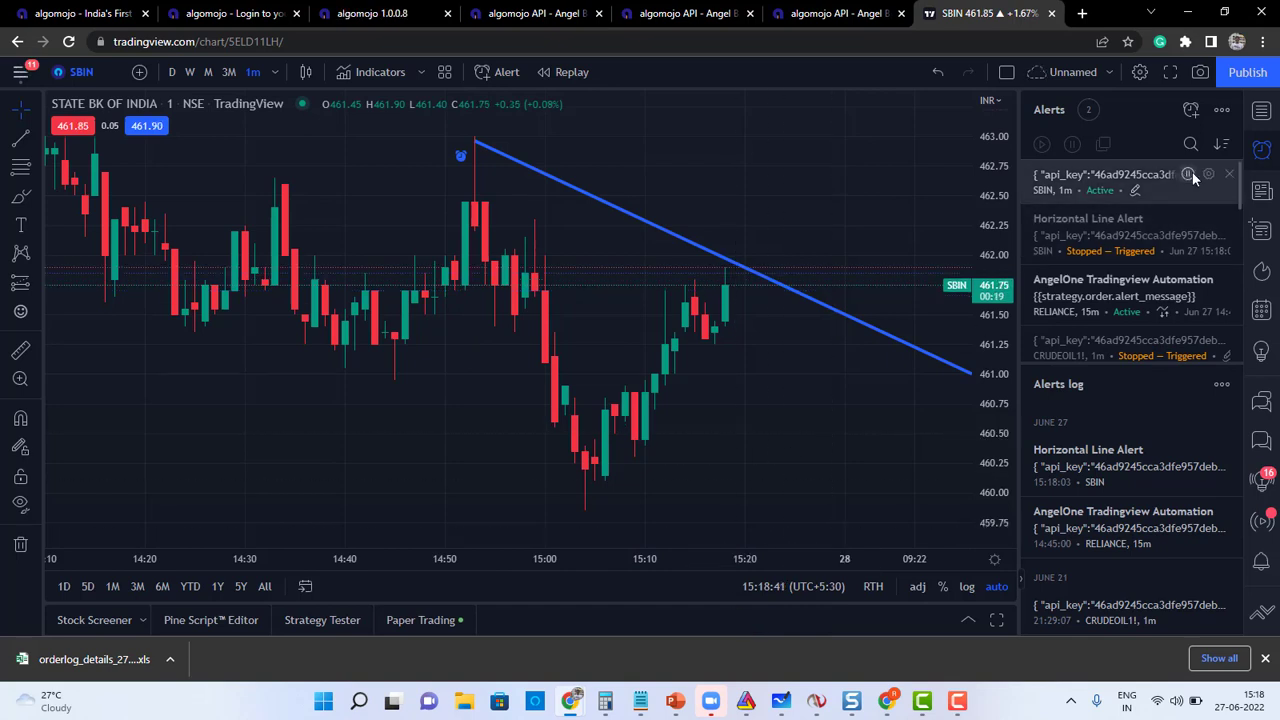
pyautogui.click(1208, 175)
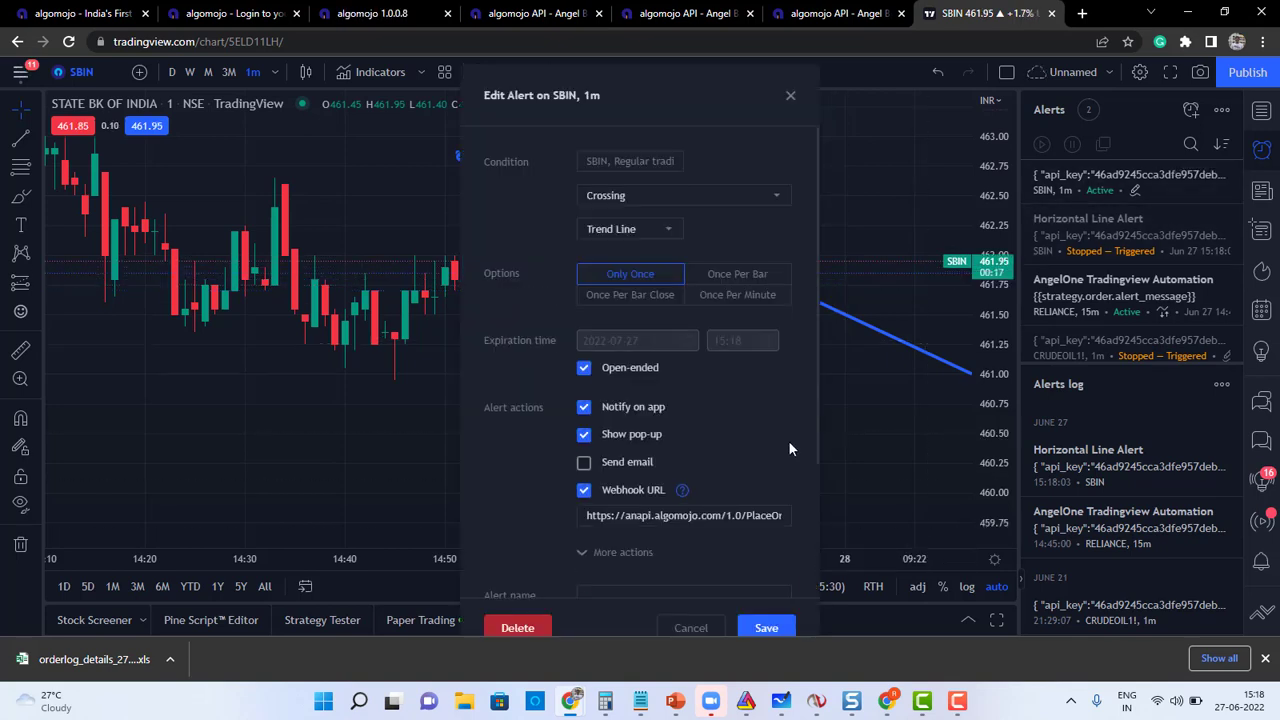
pyautogui.scroll(-2, 817, 358)
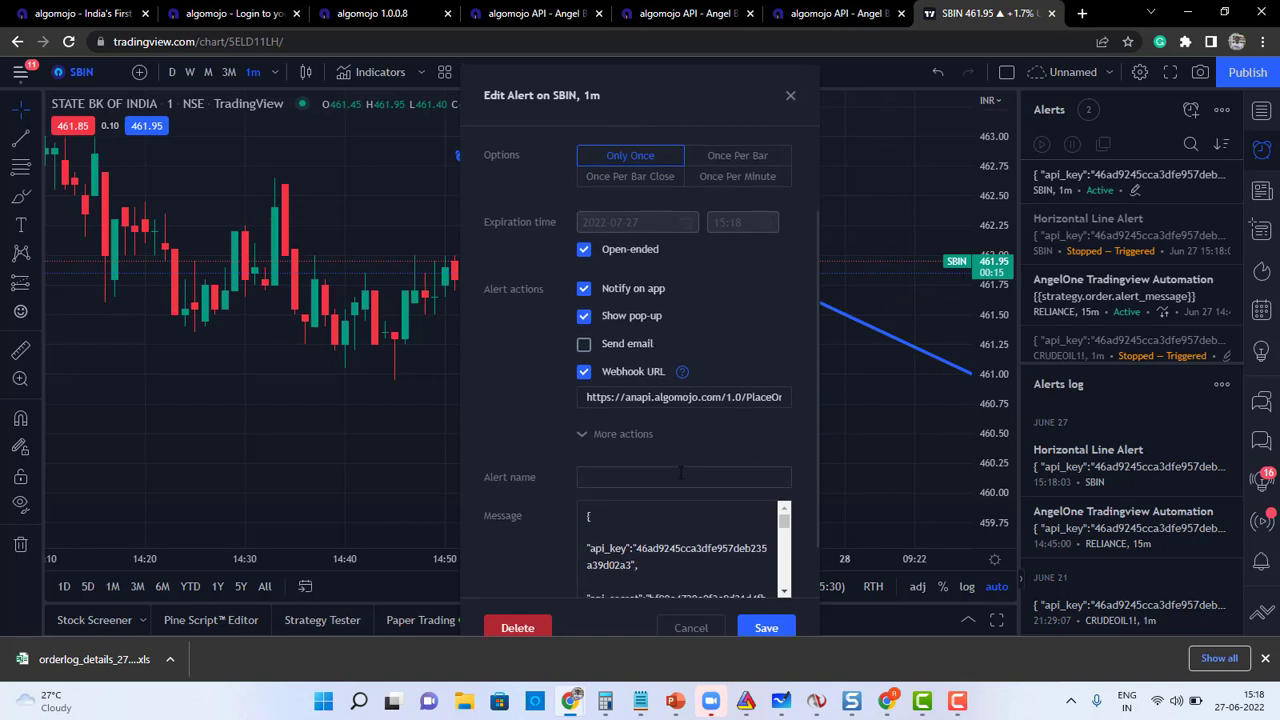
pyautogui.click(677, 477)
pyautogui.write('Trend L')
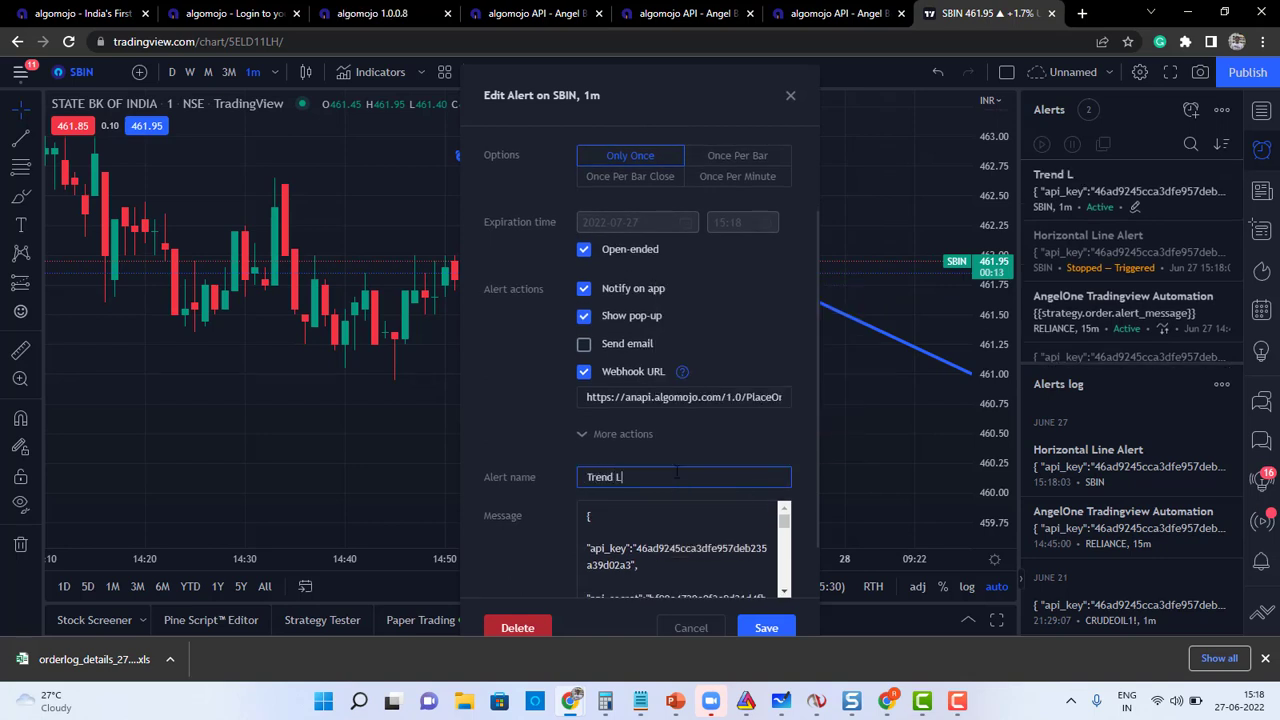
pyautogui.write('ine Alert')
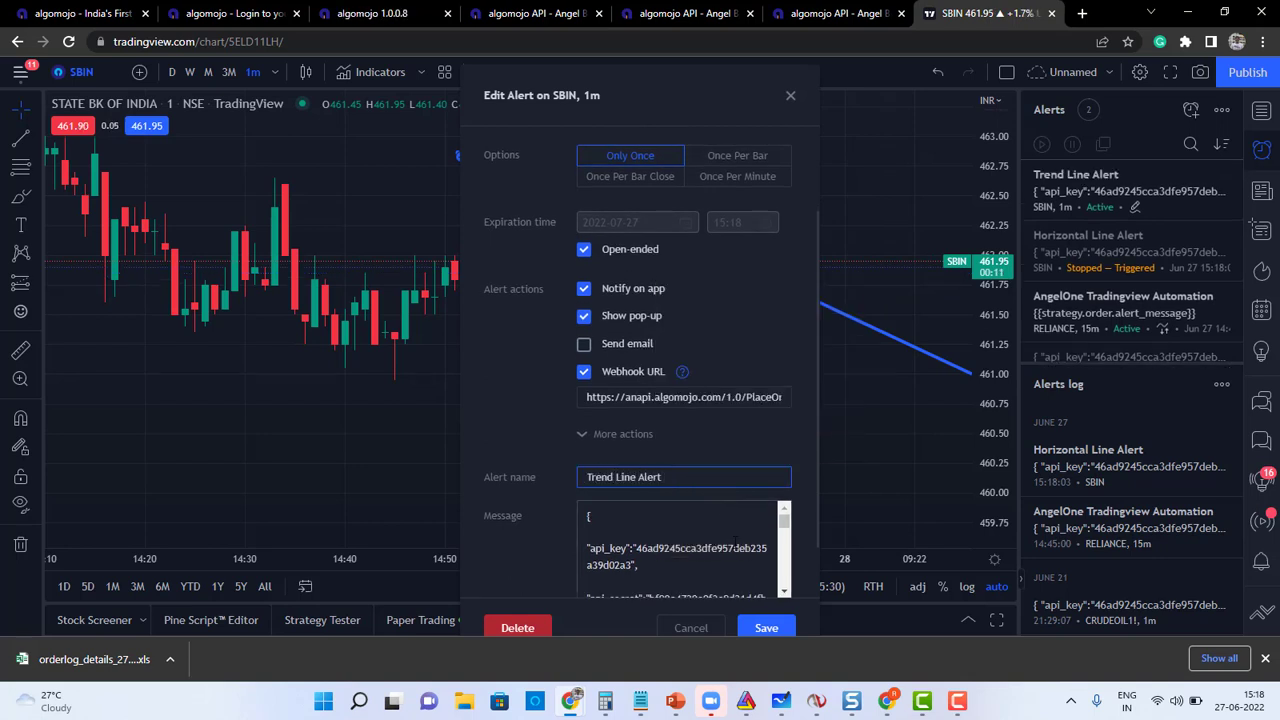
pyautogui.scroll(2, 810, 350)
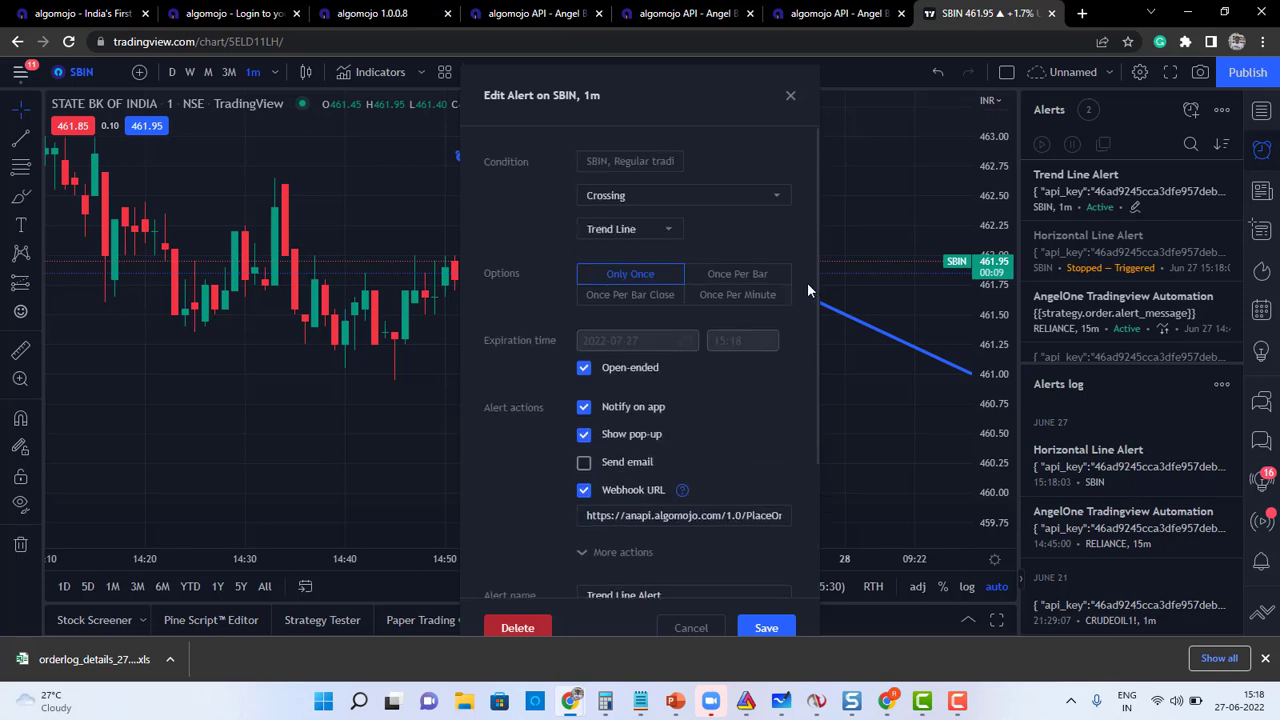
pyautogui.click(662, 196)
pyautogui.click(650, 219)
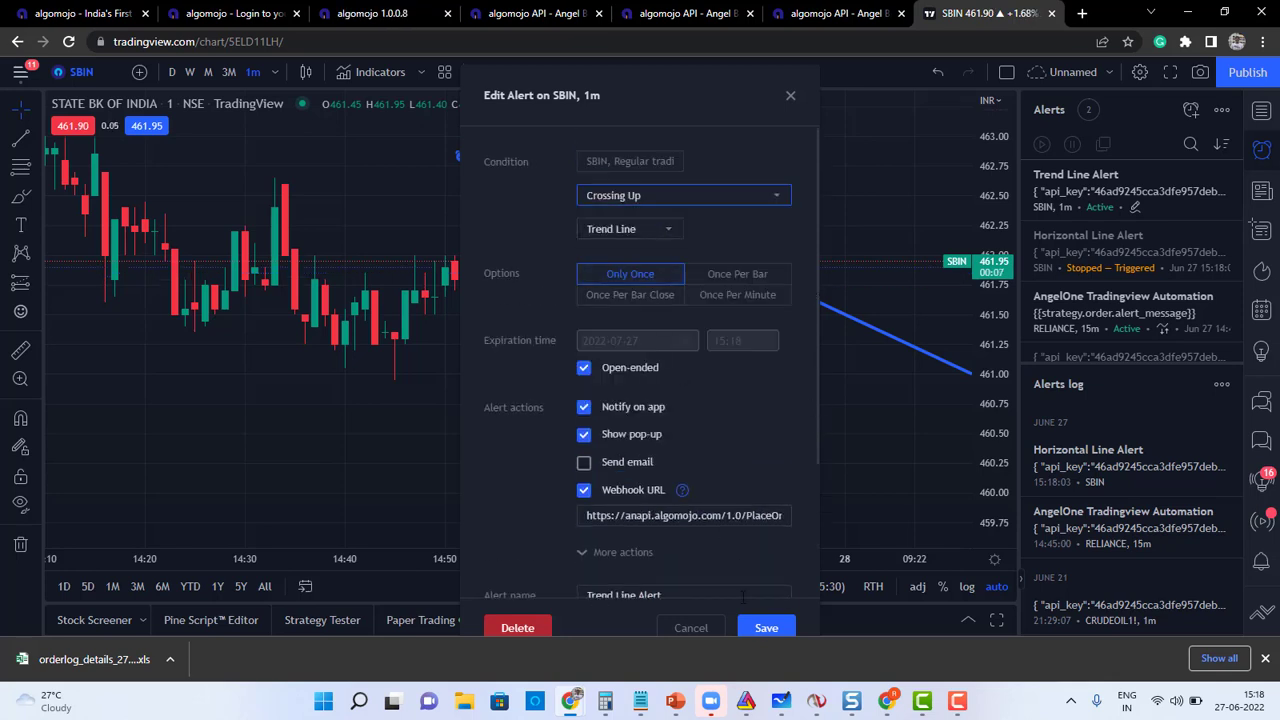
pyautogui.click(762, 629)
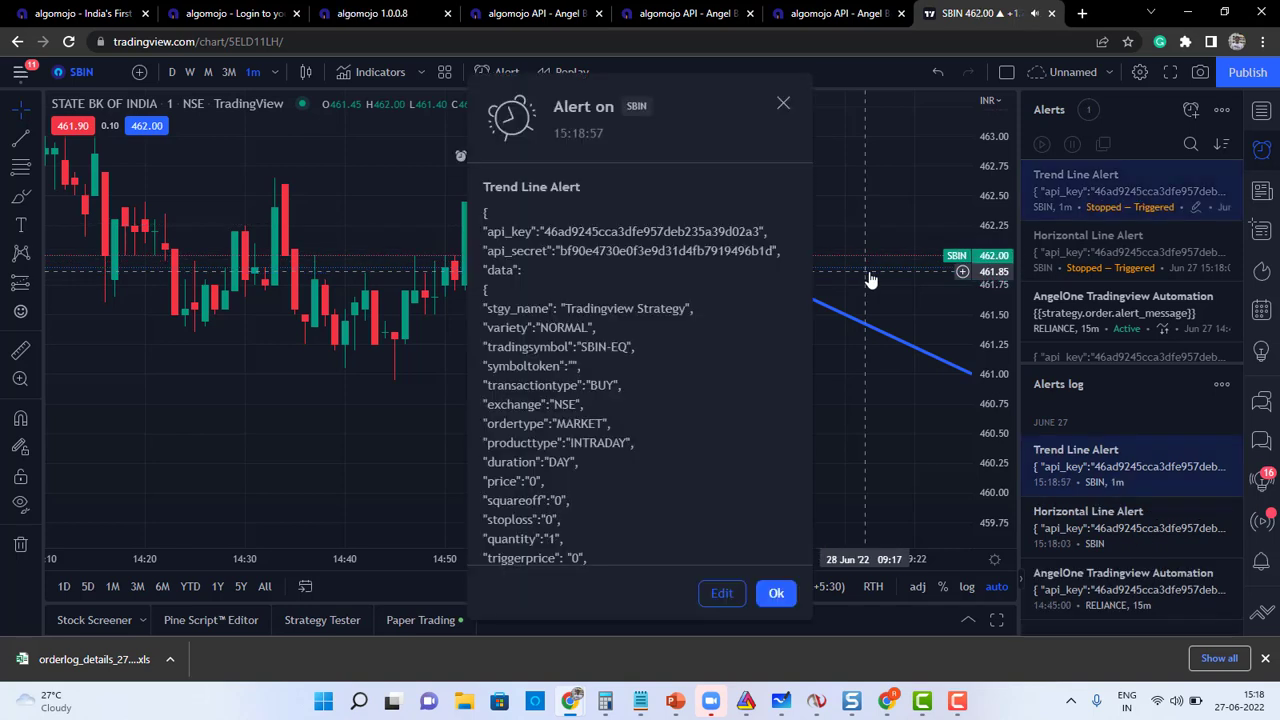
# Step: Close the triggered SBIN Trend Line Alert popup with Ok
pyautogui.click(776, 593)
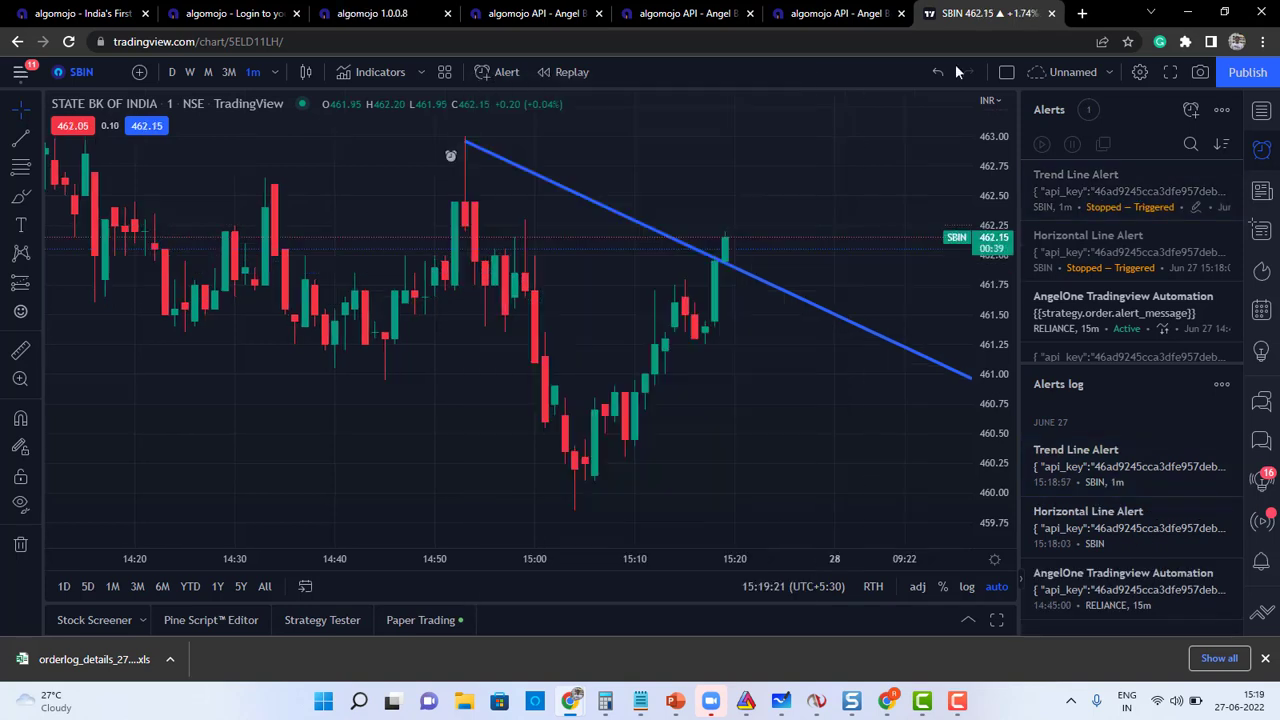